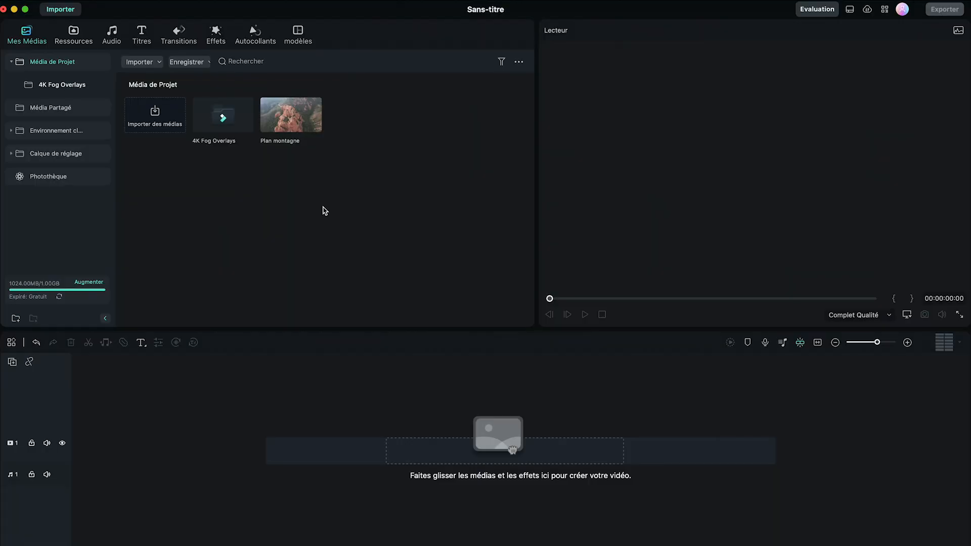
# - Look through the clips in the 4K Fog Overlays folder and preview the Plan montagne clip
pyautogui.doubleClick(222, 119)
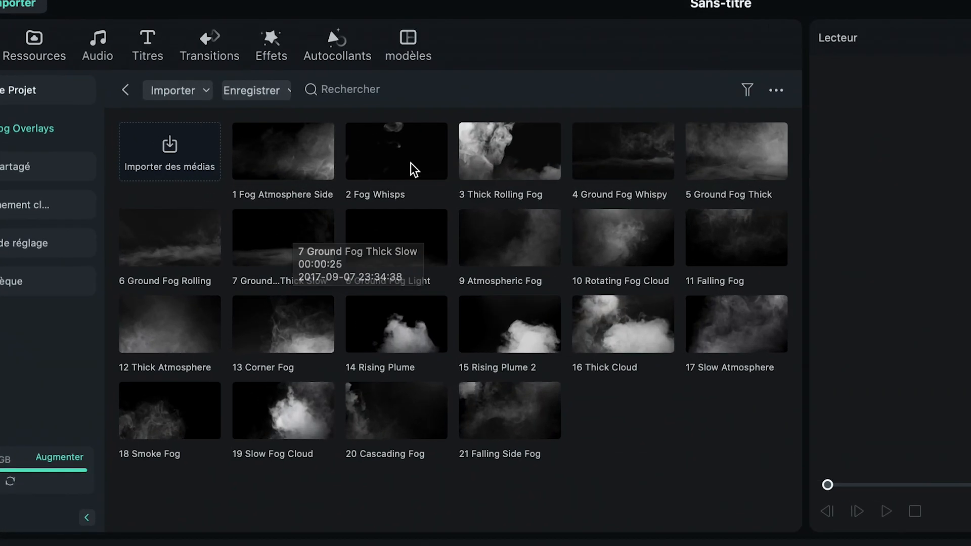
pyautogui.click(125, 90)
pyautogui.doubleClick(400, 193)
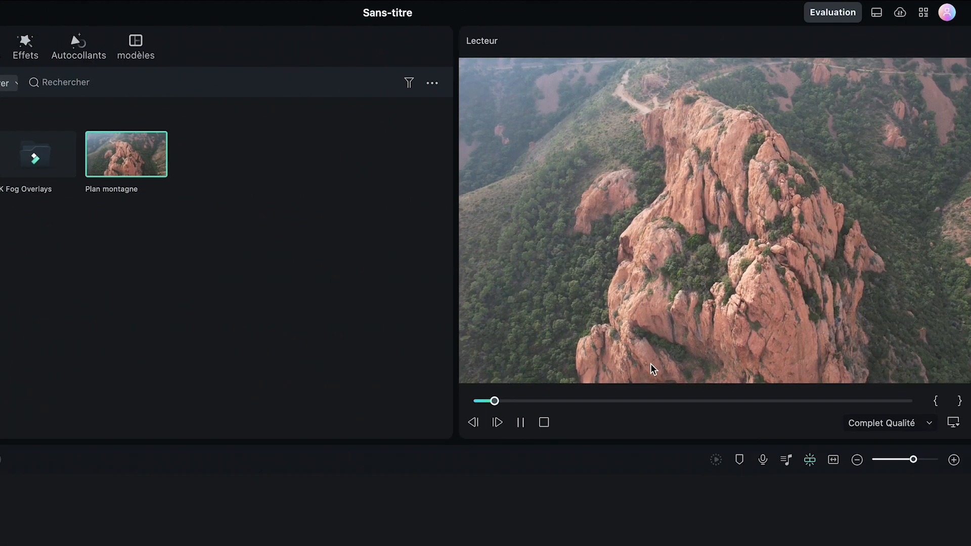
pyautogui.click(469, 410)
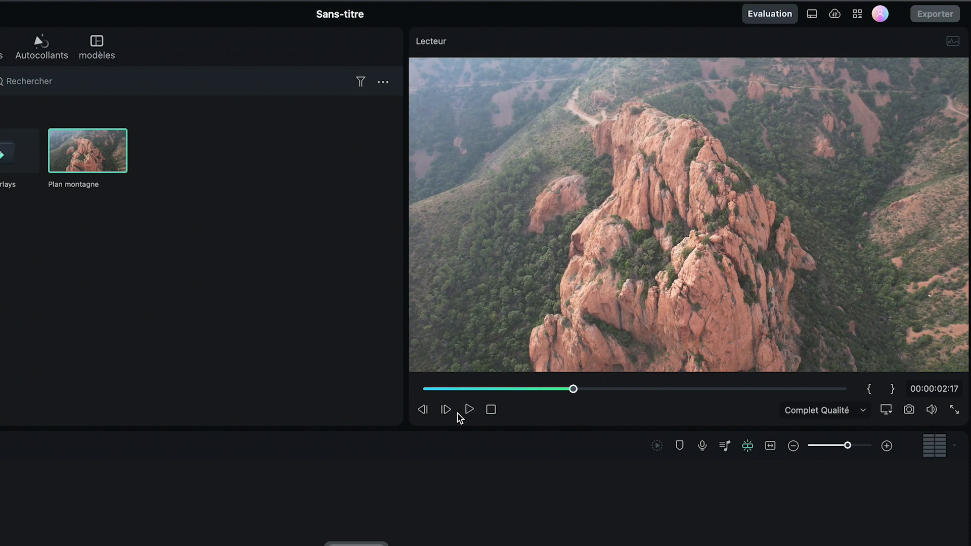
pyautogui.click(470, 409)
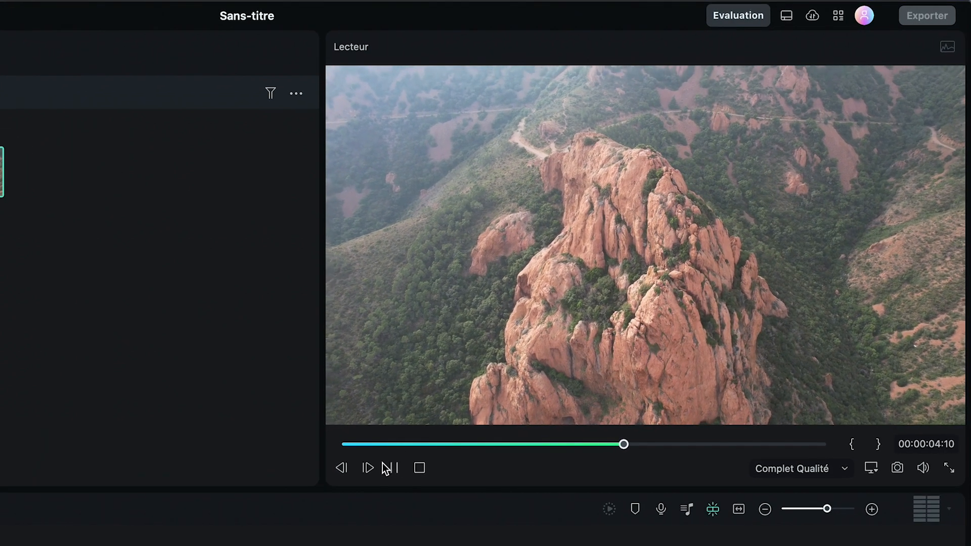
pyautogui.click(394, 467)
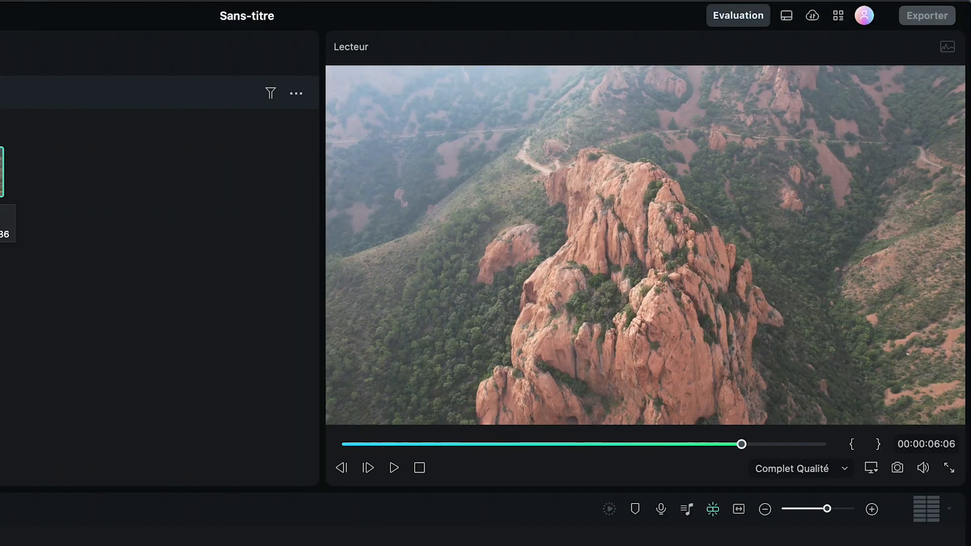
# - Place the Plan montagne clip at the start of video track 1, play it, and return the playhead to the beginning
pyautogui.moveTo(165, 135); pyautogui.dragTo(79, 449)
pyautogui.press('space')
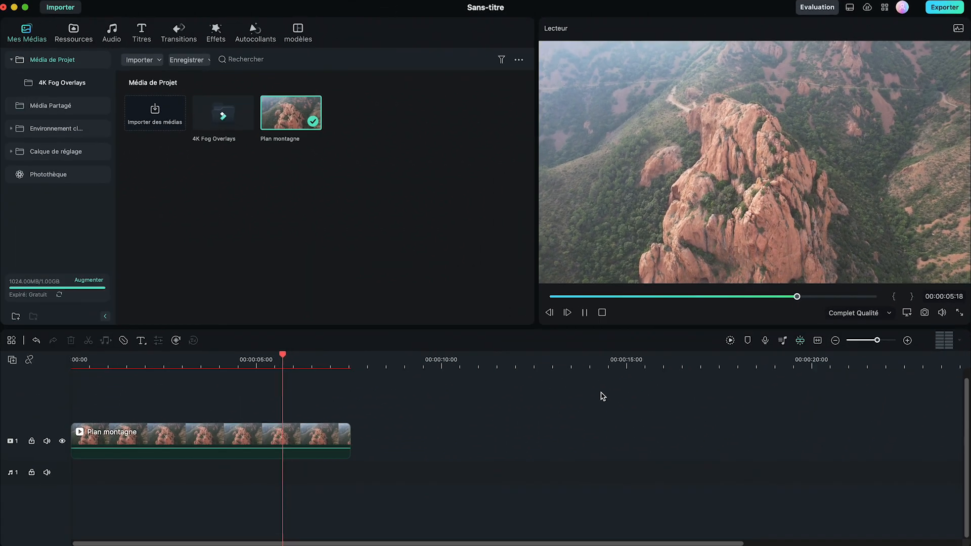
pyautogui.press('space')
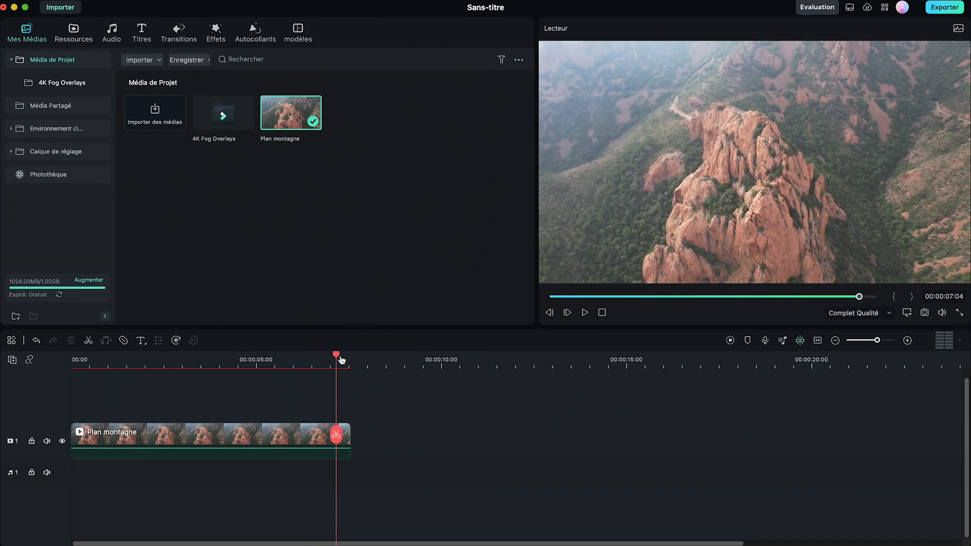
pyautogui.press('Home')
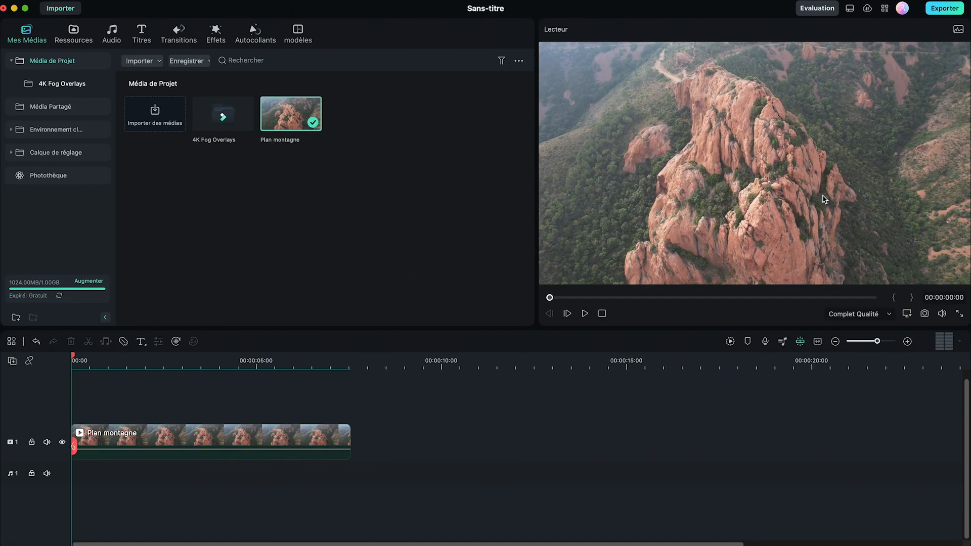
# - Open the 4K Fog Overlays folder and preview the 5 Ground Fog Thick clip
pyautogui.doubleClick(223, 115)
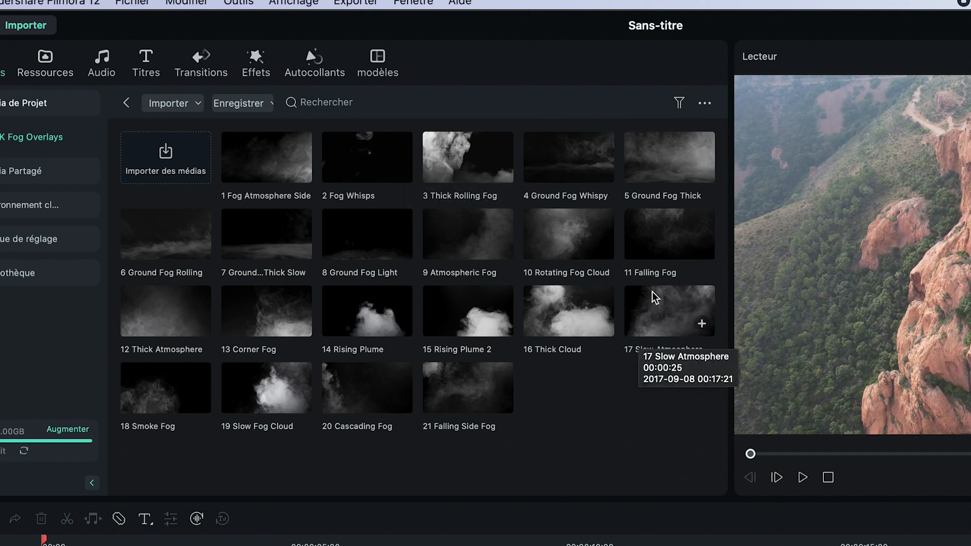
pyautogui.doubleClick(654, 161)
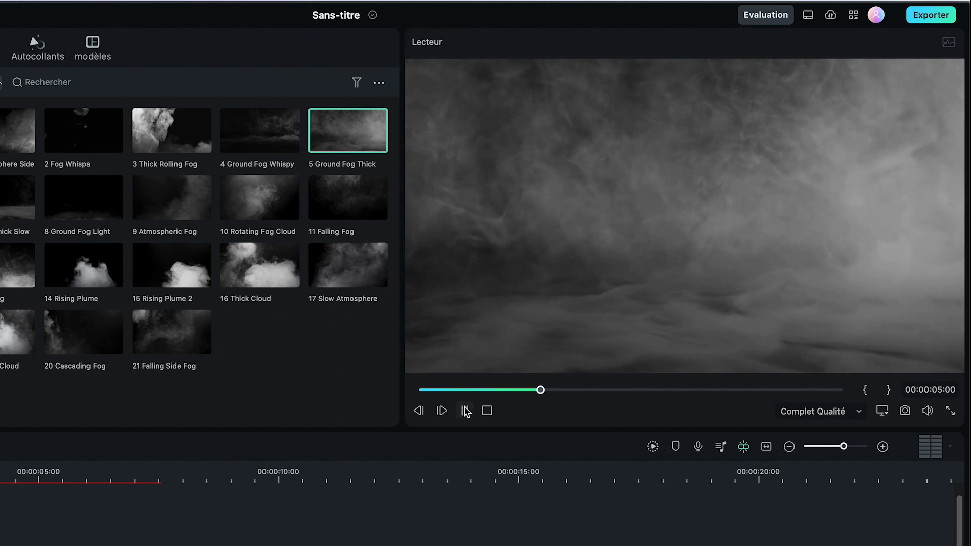
pyautogui.click(465, 410)
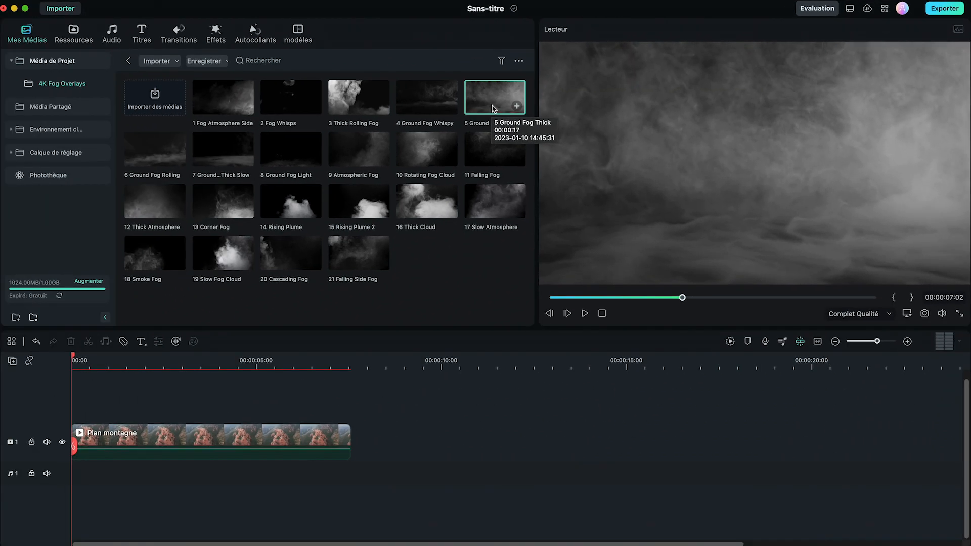
# - Place the 5 Ground Fog Thick clip on track 2 above Plan montagne and trim its end to match that clip
pyautogui.moveTo(346, 144); pyautogui.dragTo(81, 414)
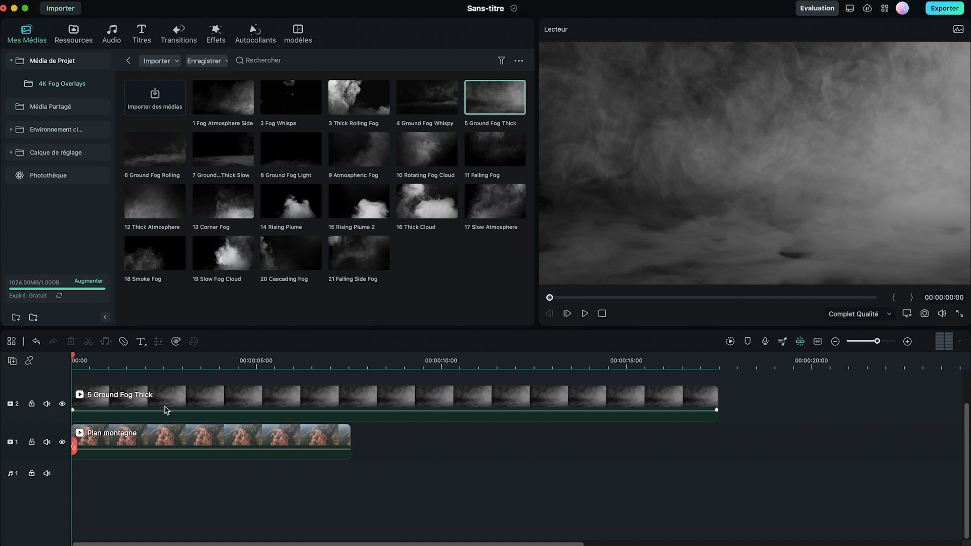
pyautogui.moveTo(704, 401); pyautogui.dragTo(351, 402)
pyautogui.moveTo(87, 366); pyautogui.dragTo(55, 364)
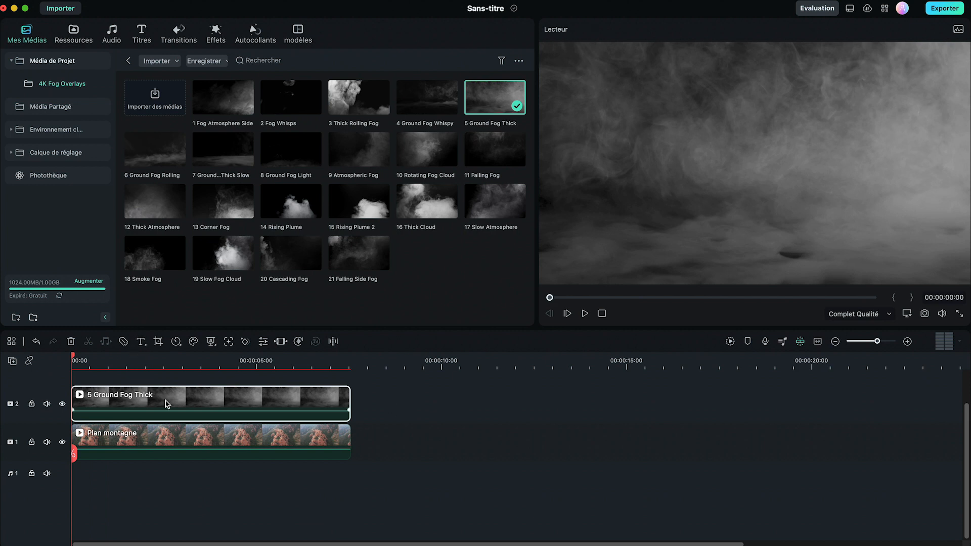
# - Set the 5 Ground Fog Thick clip's blend mode to Superposition and apply it
pyautogui.doubleClick(187, 404)
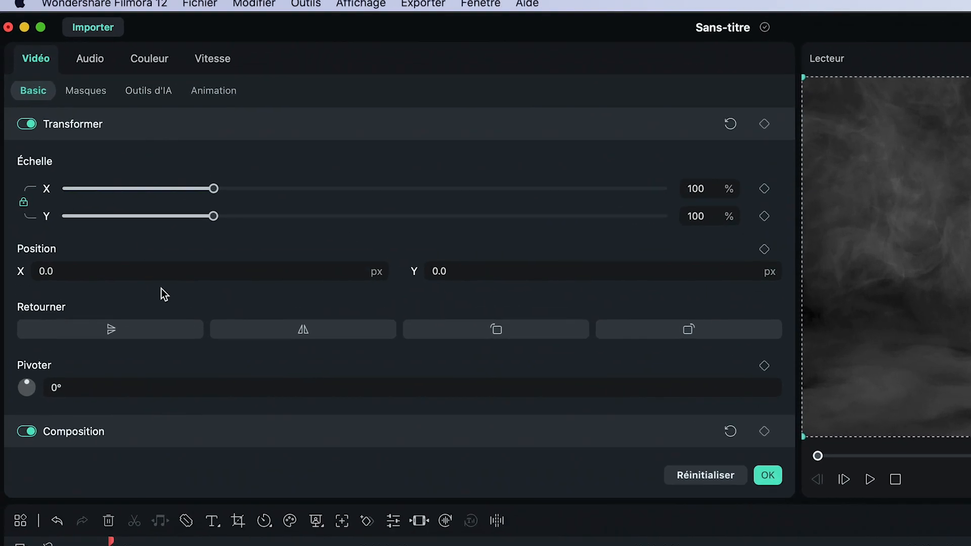
pyautogui.scroll(-5, 161, 288)
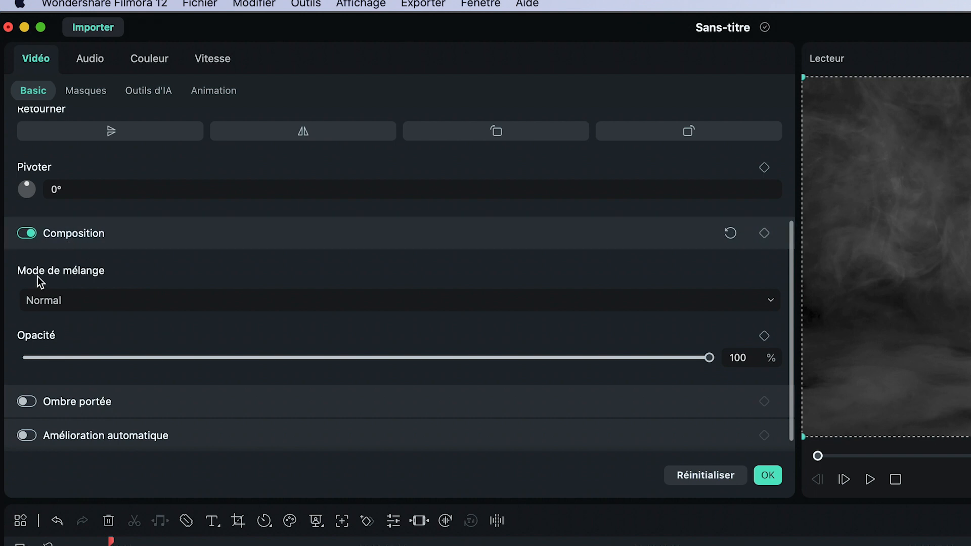
pyautogui.click(46, 302)
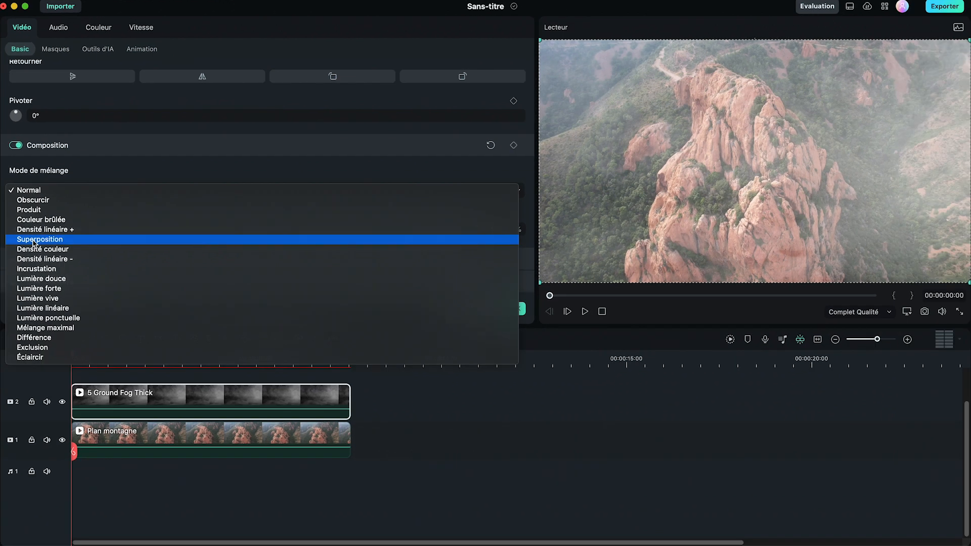
pyautogui.click(52, 374)
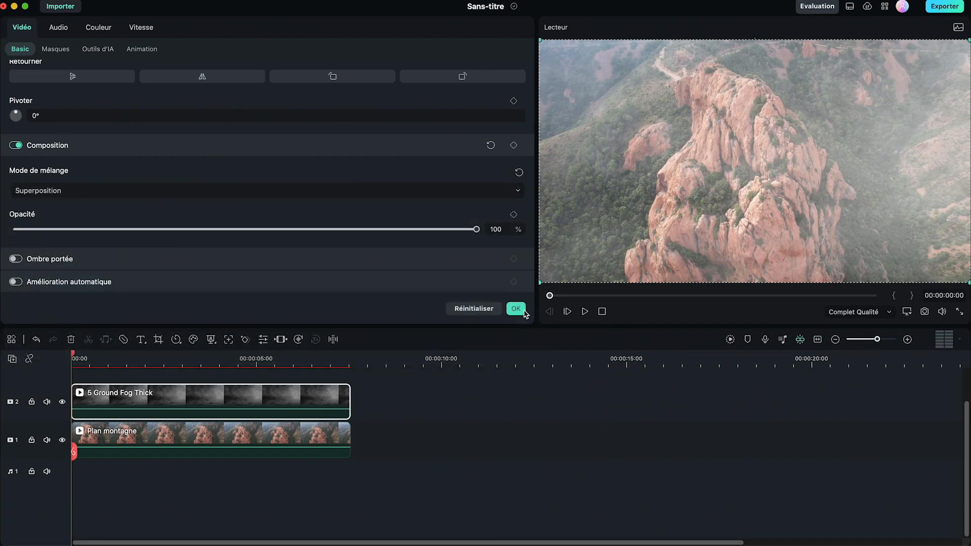
pyautogui.click(516, 308)
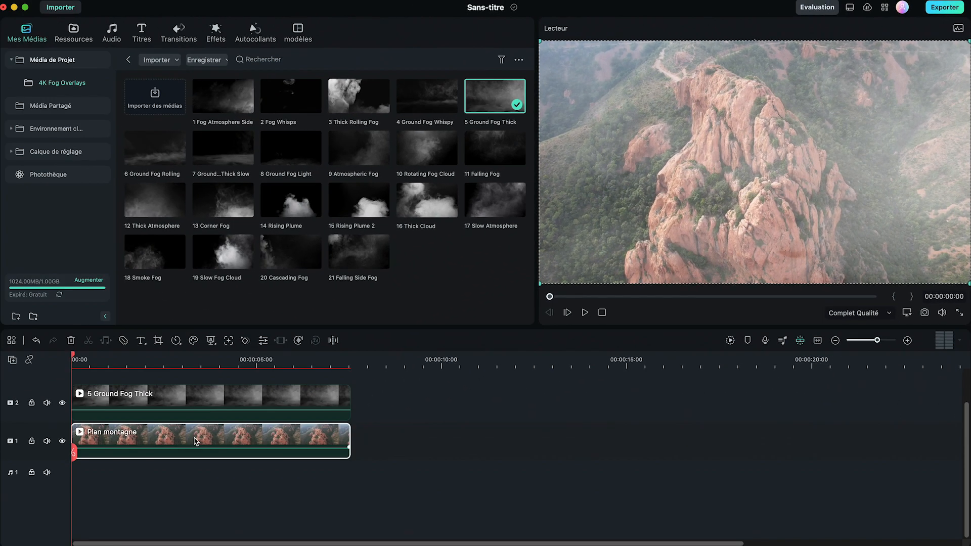
# - Duplicate the Plan montagne clip, place the copy at the start of track 3 above the fog, and return the playhead to 00:00
pyautogui.click(362, 360)
pyautogui.press('super+v')
pyautogui.scroll(2, 370, 447)
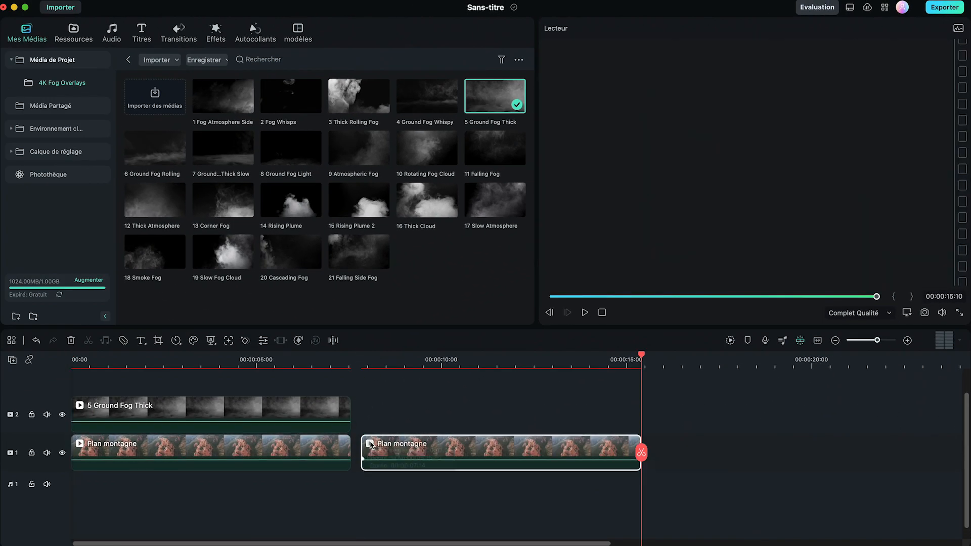
pyautogui.moveTo(432, 450); pyautogui.dragTo(143, 405)
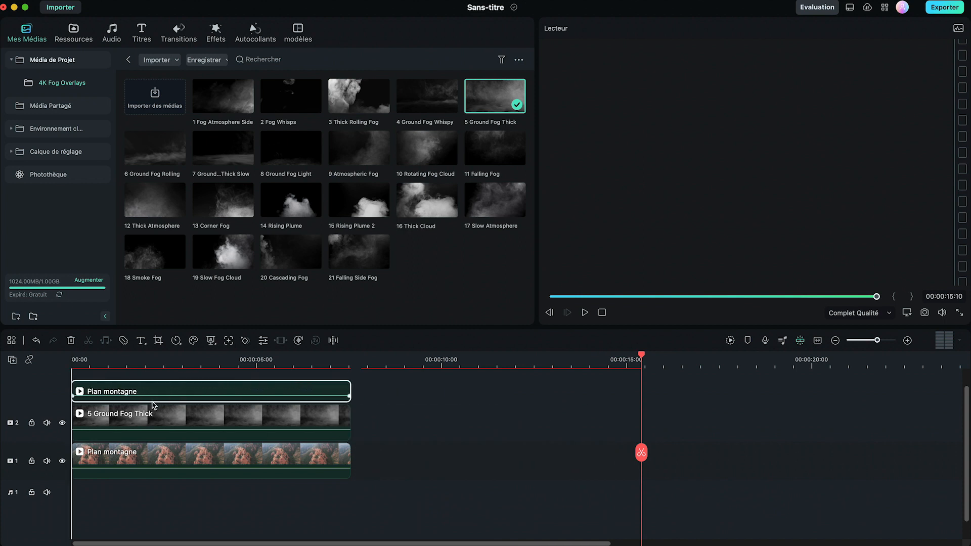
pyautogui.press('space')
pyautogui.scroll(2, 152, 409)
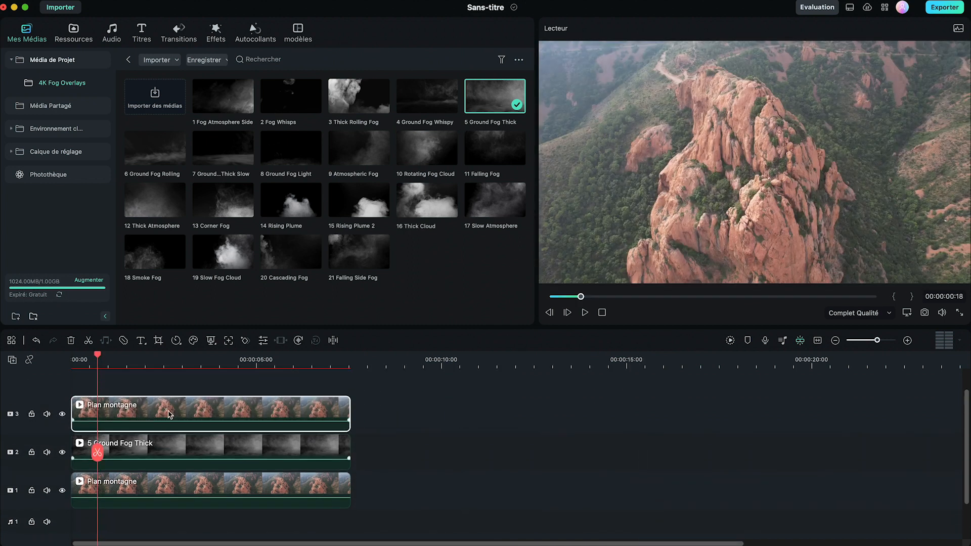
pyautogui.moveTo(114, 357); pyautogui.dragTo(49, 356)
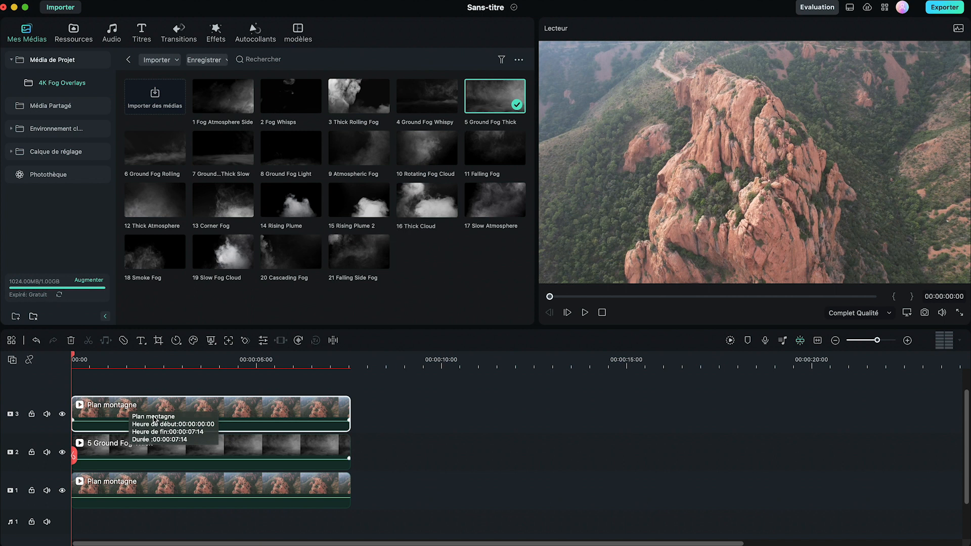
# - Draw a closed freehand pen mask around the rocky peak on the track 3 Plan montagne clip
pyautogui.doubleClick(197, 405)
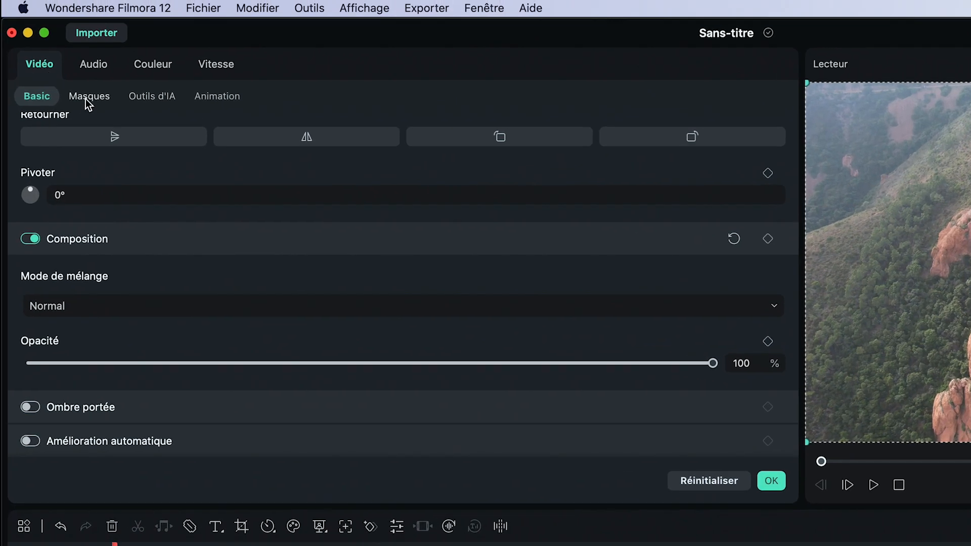
pyautogui.click(88, 97)
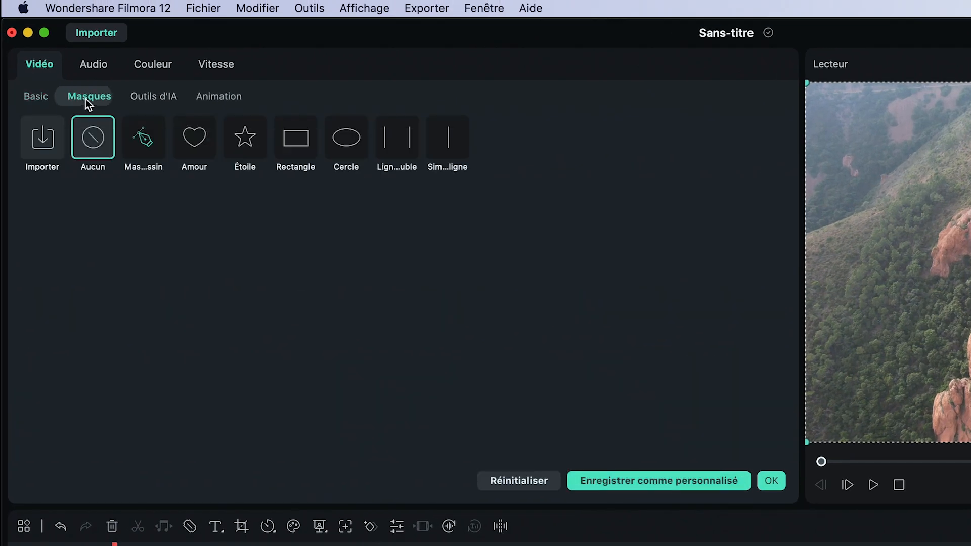
pyautogui.click(142, 170)
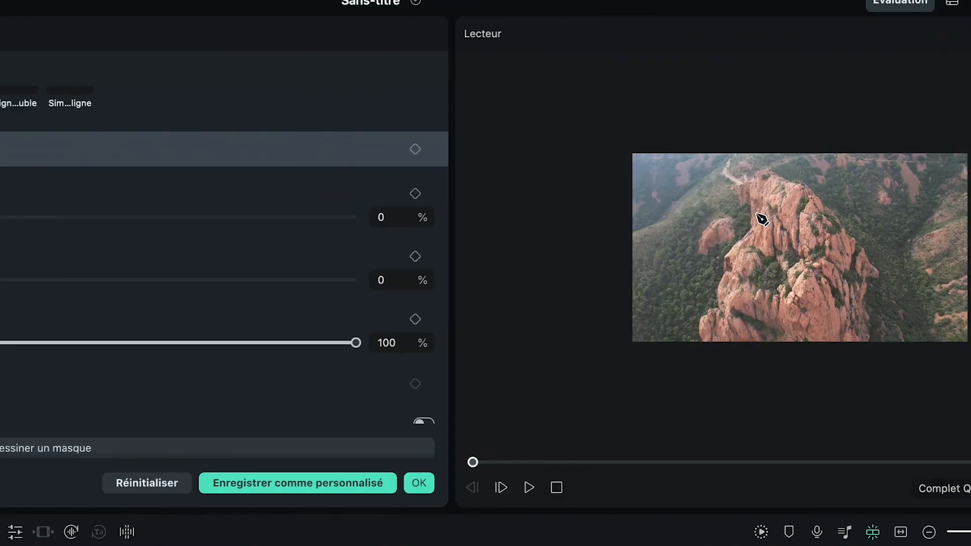
pyautogui.click(548, 171)
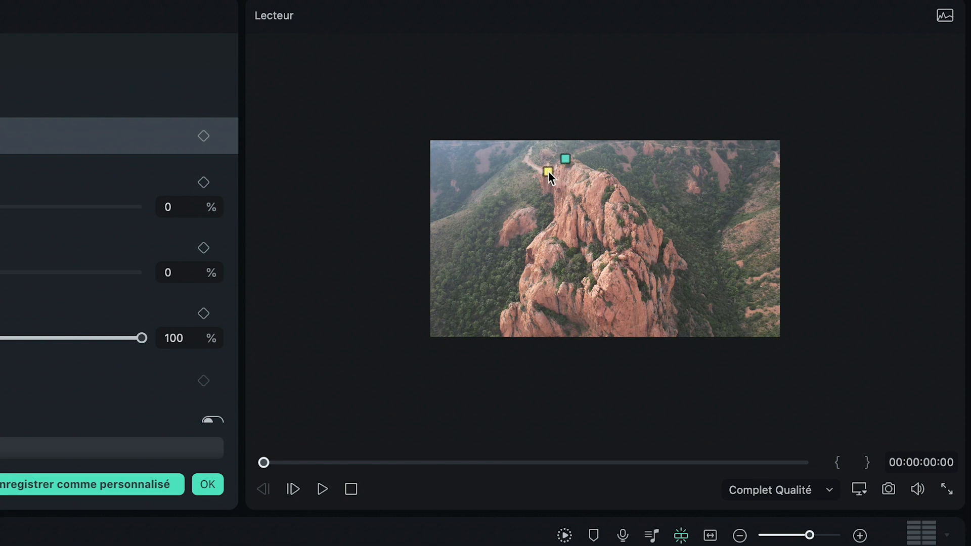
pyautogui.click(553, 195)
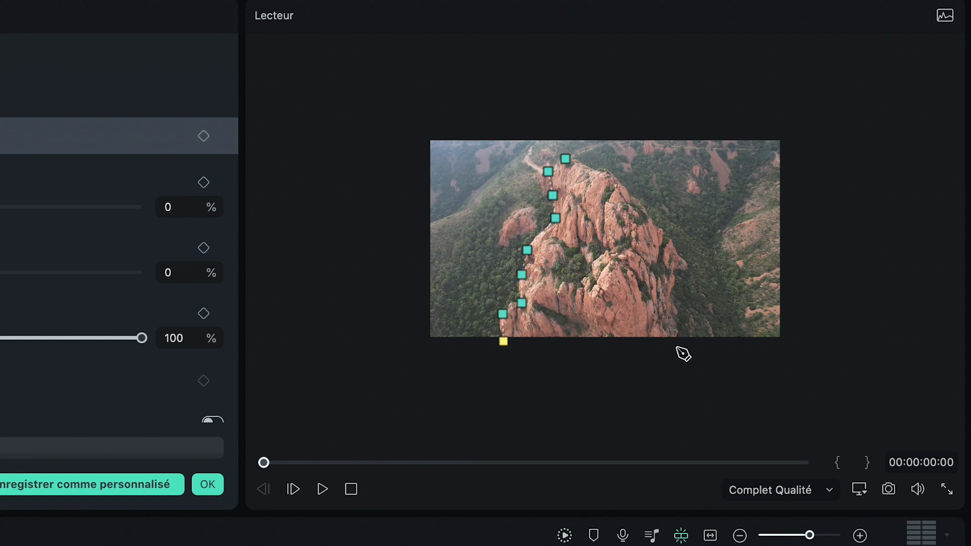
pyautogui.click(681, 328)
pyautogui.click(671, 301)
pyautogui.click(675, 273)
pyautogui.click(690, 267)
pyautogui.click(674, 244)
pyautogui.click(657, 225)
pyautogui.click(638, 204)
pyautogui.click(609, 173)
pyautogui.click(586, 165)
pyautogui.click(565, 159)
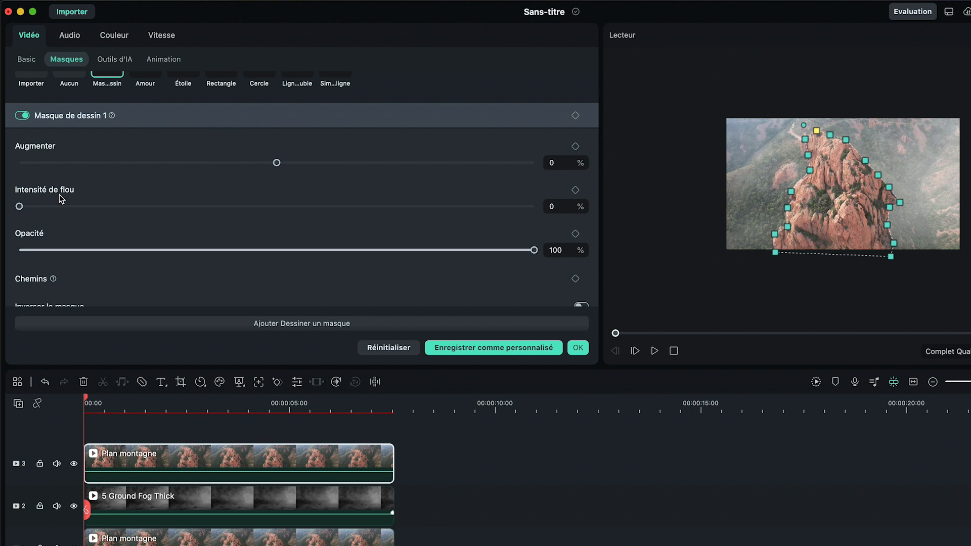
# - Set the drawn mask's blur intensity (Intensité de flou) to 80 % and play back the masked fog effect
pyautogui.moveTo(20, 208); pyautogui.dragTo(282, 207)
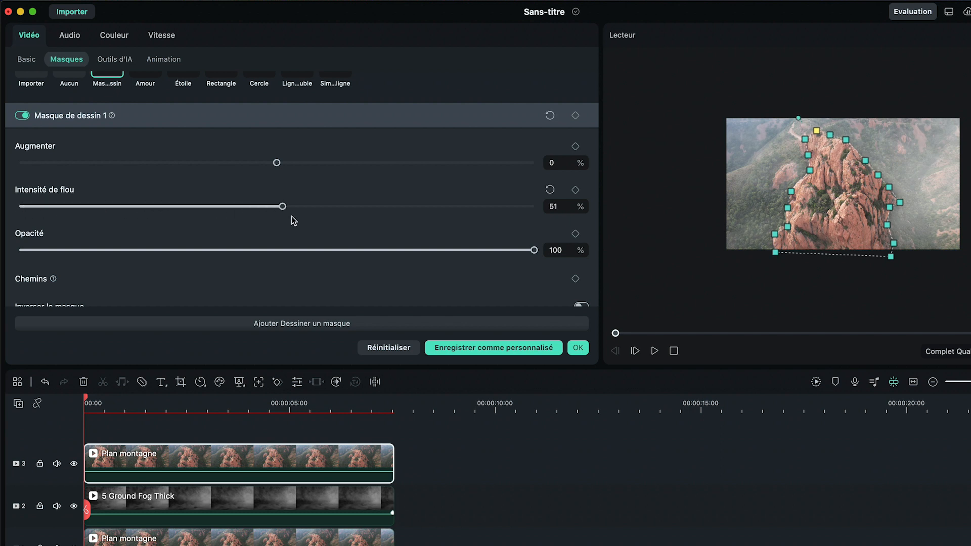
pyautogui.moveTo(348, 206); pyautogui.dragTo(455, 213)
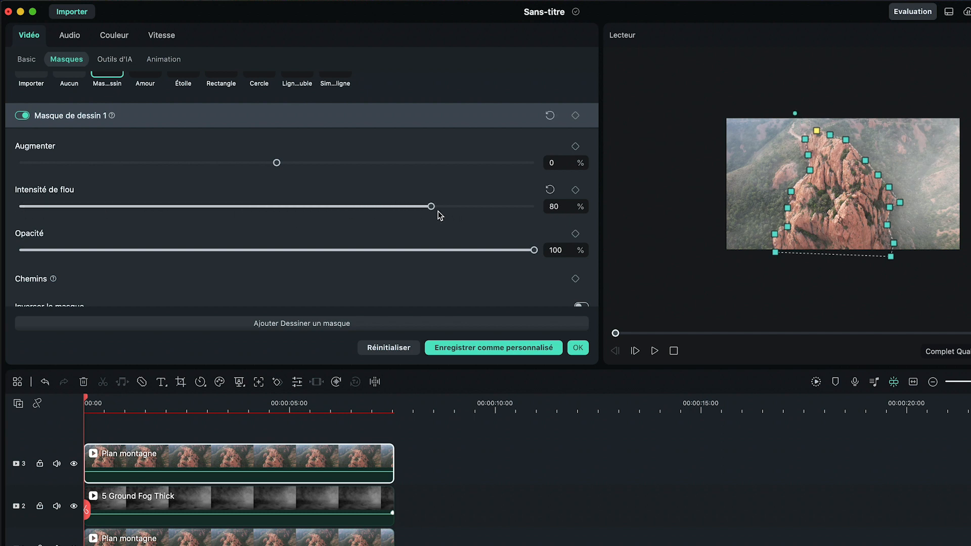
pyautogui.click(774, 291)
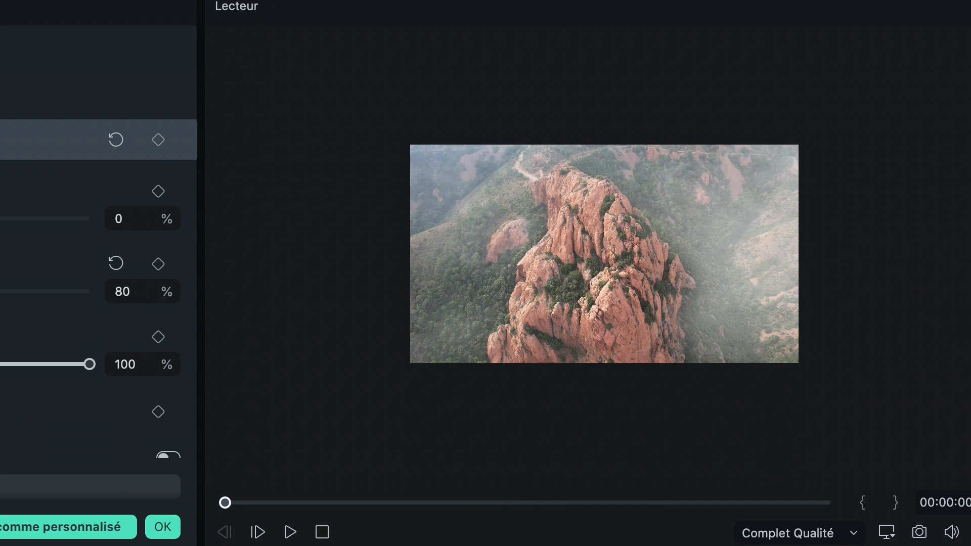
pyautogui.press('space')
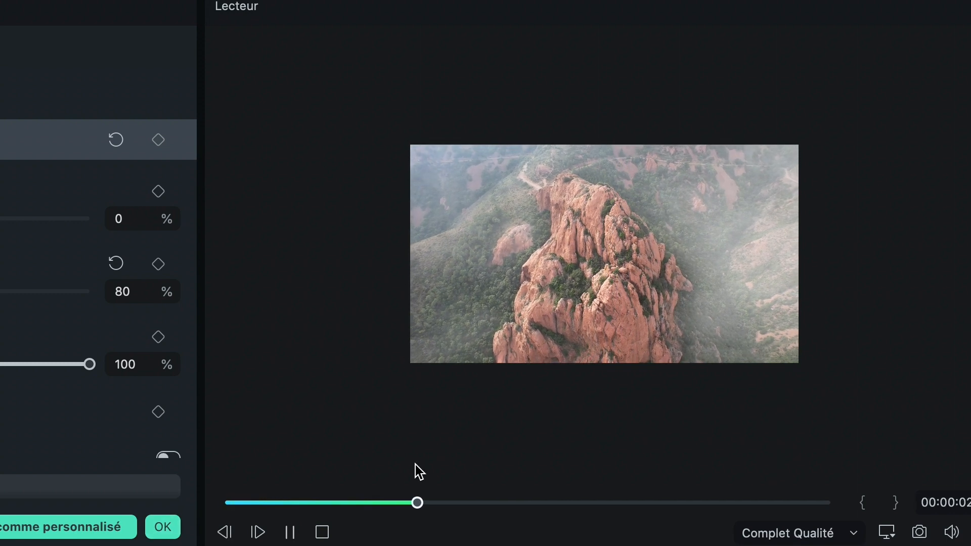
pyautogui.press('space')
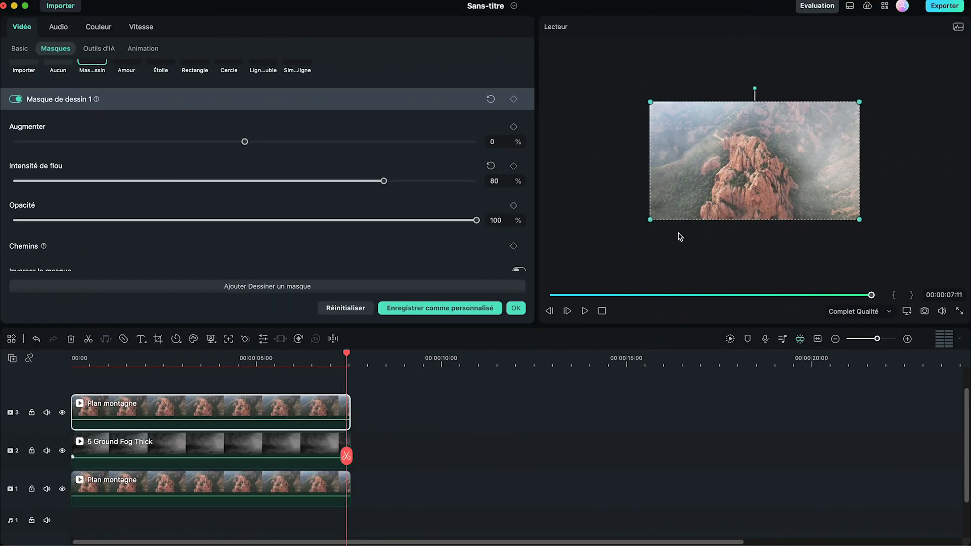
# - Add a keyframe for all settings of Masque de dessin 1 at the start of the track 3 clip
pyautogui.moveTo(346, 354); pyautogui.dragTo(20, 360)
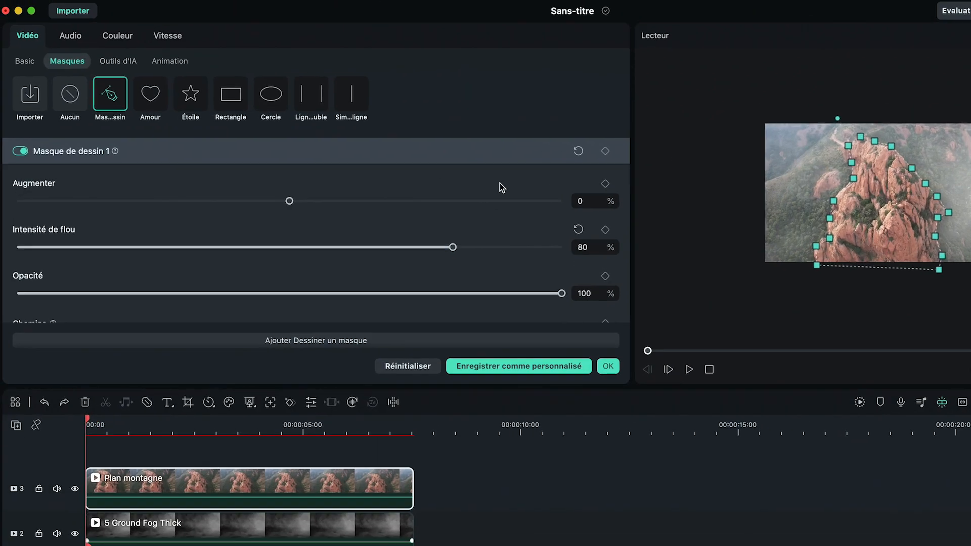
pyautogui.click(605, 151)
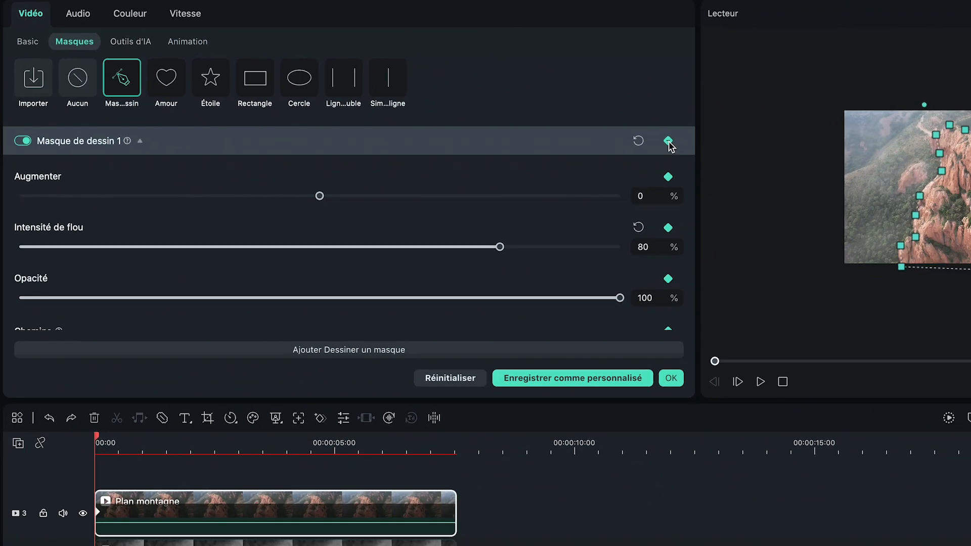
# - At the end of the track 3 Plan montagne clip, reshape the drawn mask's points to follow the rocky peak, and apply the mask
pyautogui.moveTo(107, 438); pyautogui.dragTo(461, 445)
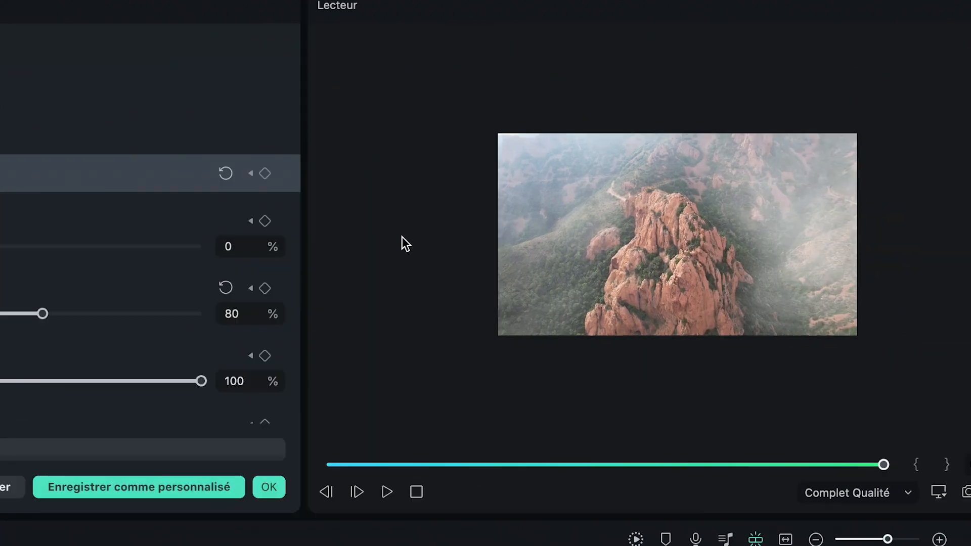
pyautogui.moveTo(634, 239); pyautogui.dragTo(623, 248)
pyautogui.moveTo(652, 258); pyautogui.dragTo(643, 267)
pyautogui.moveTo(670, 281); pyautogui.dragTo(660, 301)
pyautogui.moveTo(661, 349); pyautogui.dragTo(652, 353)
pyautogui.moveTo(656, 370); pyautogui.dragTo(636, 368)
pyautogui.moveTo(464, 364); pyautogui.dragTo(484, 370)
pyautogui.moveTo(463, 334); pyautogui.dragTo(477, 338)
pyautogui.moveTo(484, 322); pyautogui.dragTo(499, 324)
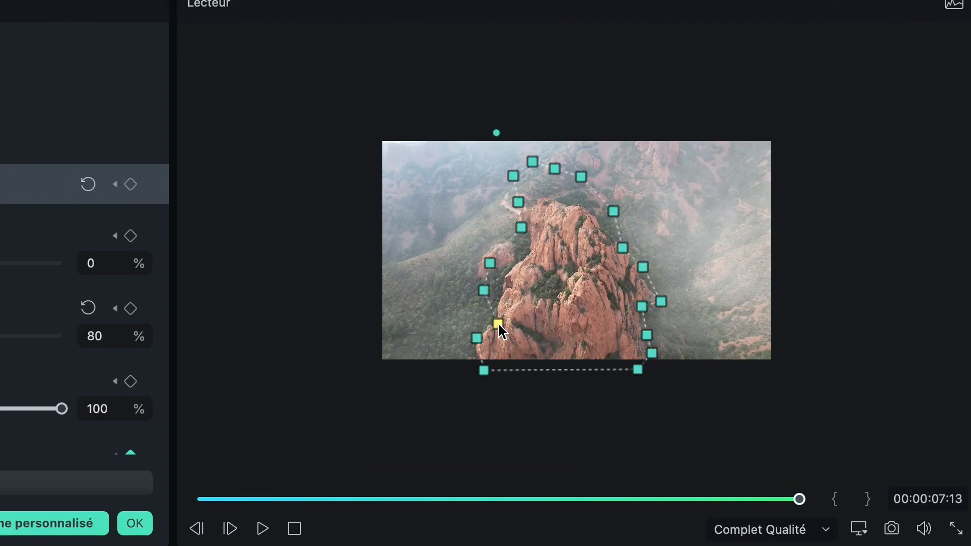
pyautogui.moveTo(484, 290); pyautogui.dragTo(498, 298)
pyautogui.moveTo(490, 263); pyautogui.dragTo(505, 282)
pyautogui.moveTo(521, 228); pyautogui.dragTo(527, 258)
pyautogui.moveTo(519, 202); pyautogui.dragTo(529, 234)
pyautogui.moveTo(513, 176); pyautogui.dragTo(515, 214)
pyautogui.moveTo(349, 351); pyautogui.dragTo(35, 343)
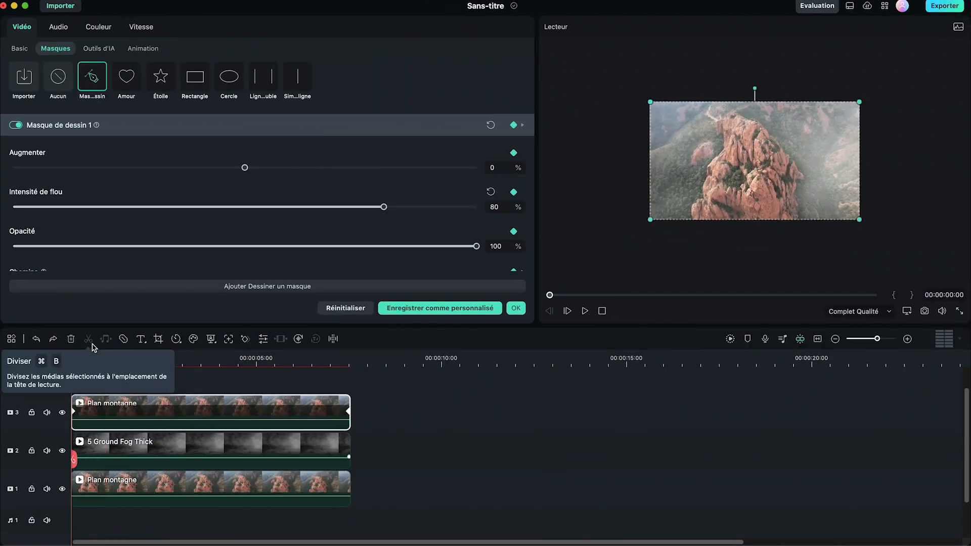
pyautogui.click(528, 310)
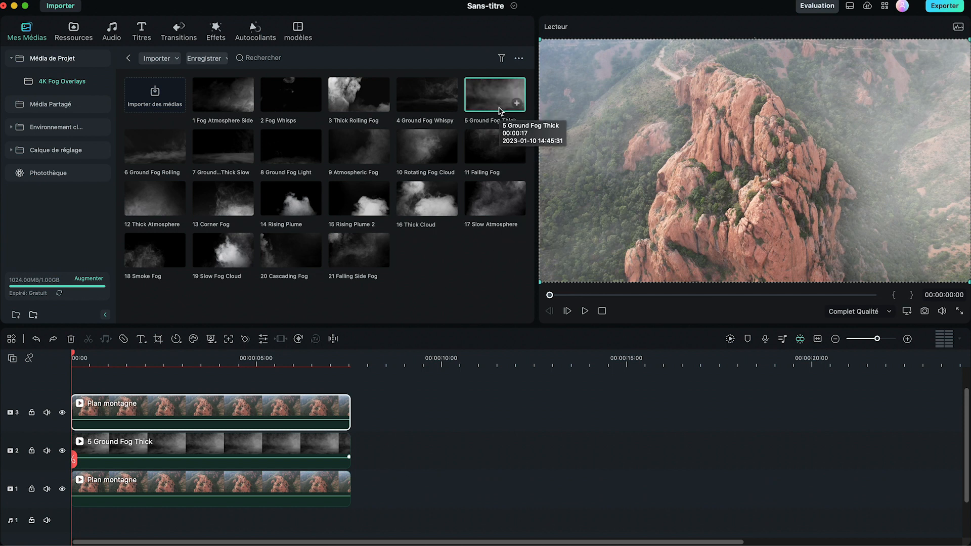
# - Play back the fog shot with the animated mask and return the playhead to 00:00
pyautogui.click(499, 108)
pyautogui.press('space')
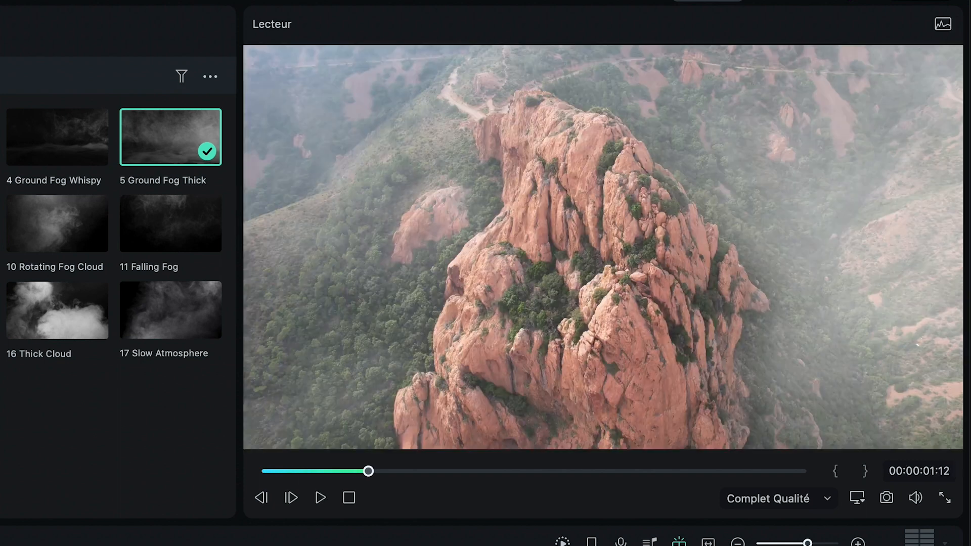
pyautogui.press('Home')
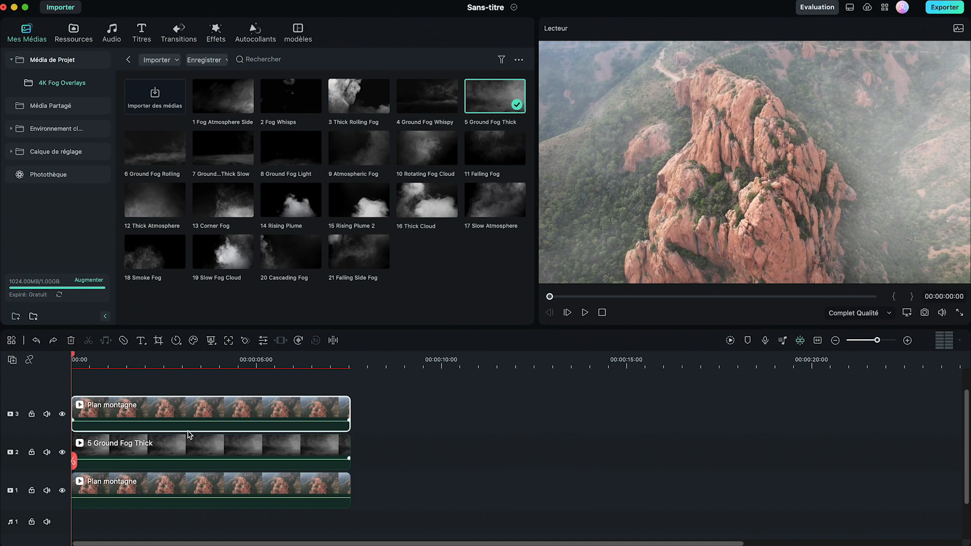
# - Set the colour correction of the 5 Ground Fog Thick clip on track 2 to Exposition -45 and Contraste 74
pyautogui.doubleClick(187, 450)
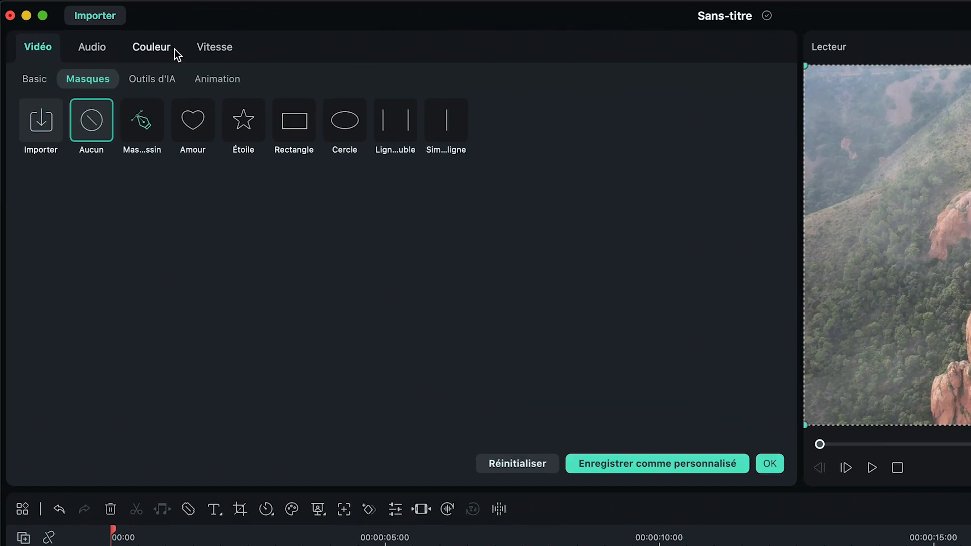
pyautogui.click(161, 52)
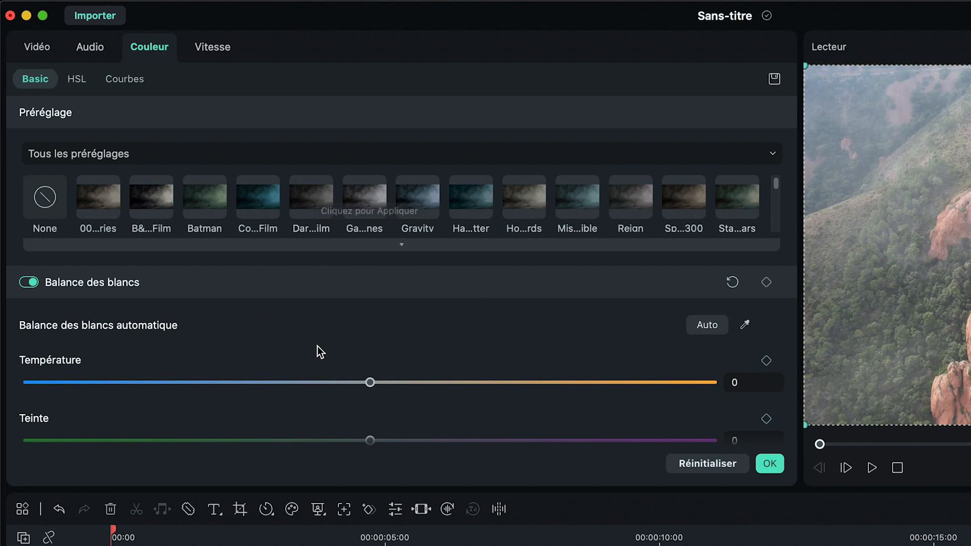
pyautogui.scroll(-5, 317, 345)
pyautogui.scroll(-3, 317, 346)
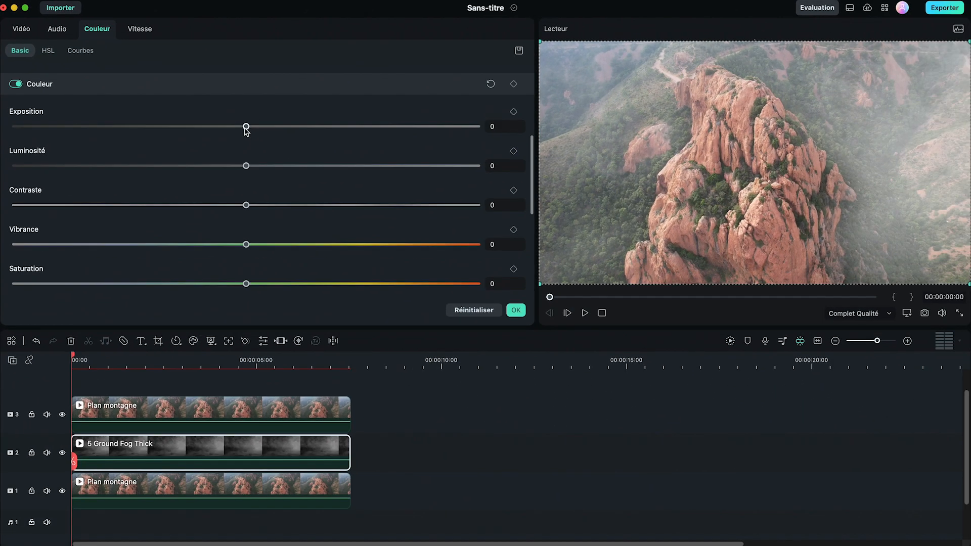
pyautogui.moveTo(246, 127); pyautogui.dragTo(177, 128)
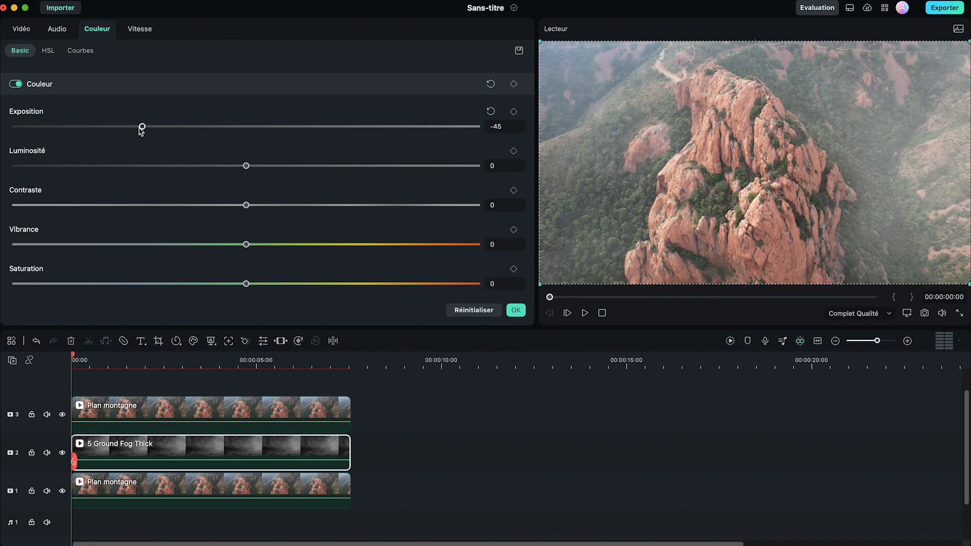
pyautogui.moveTo(247, 205); pyautogui.dragTo(375, 206)
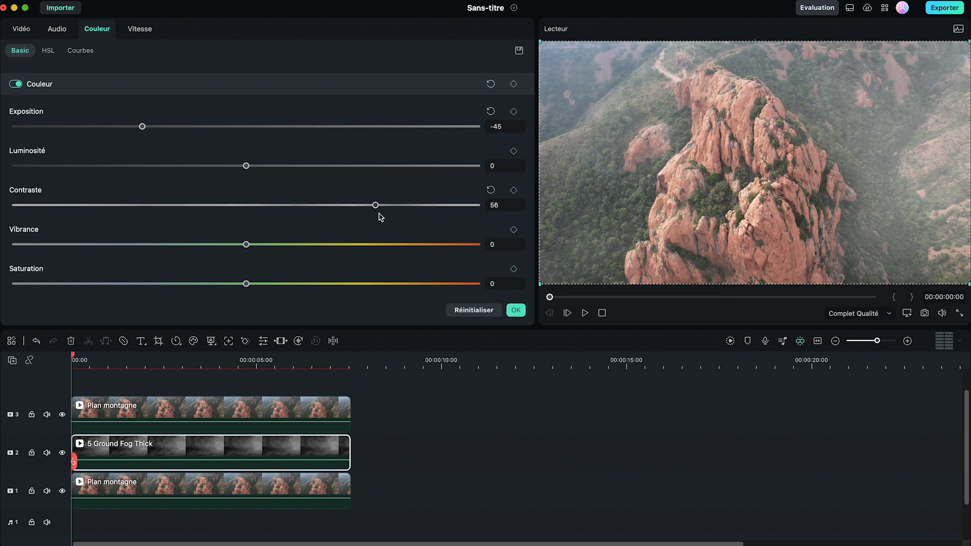
# - Set the fog clip's Lumière values to Ton clairs 100, Ombre -81 and Blanc 100, and moderately lower Noir
pyautogui.scroll(-5, 418, 215)
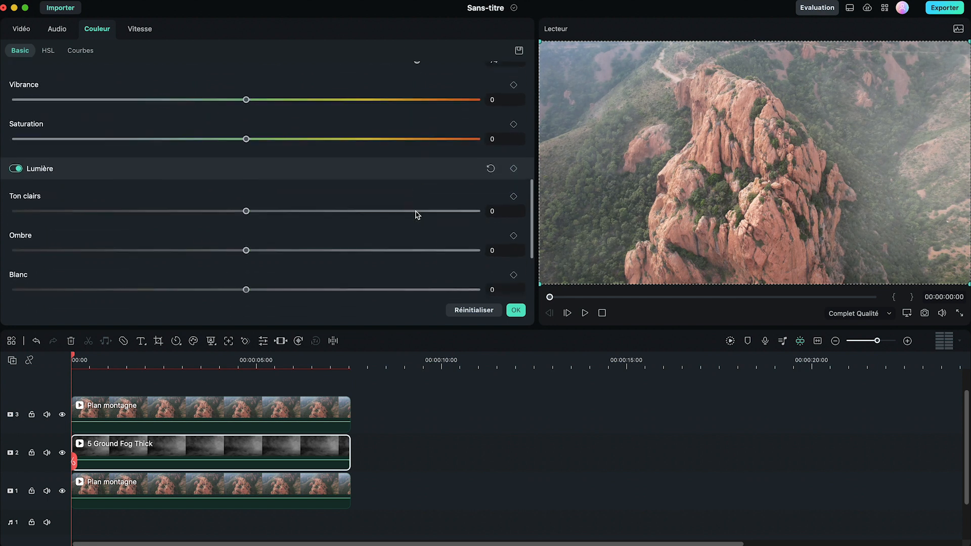
pyautogui.moveTo(246, 183); pyautogui.dragTo(76, 189)
pyautogui.moveTo(245, 261); pyautogui.dragTo(86, 262)
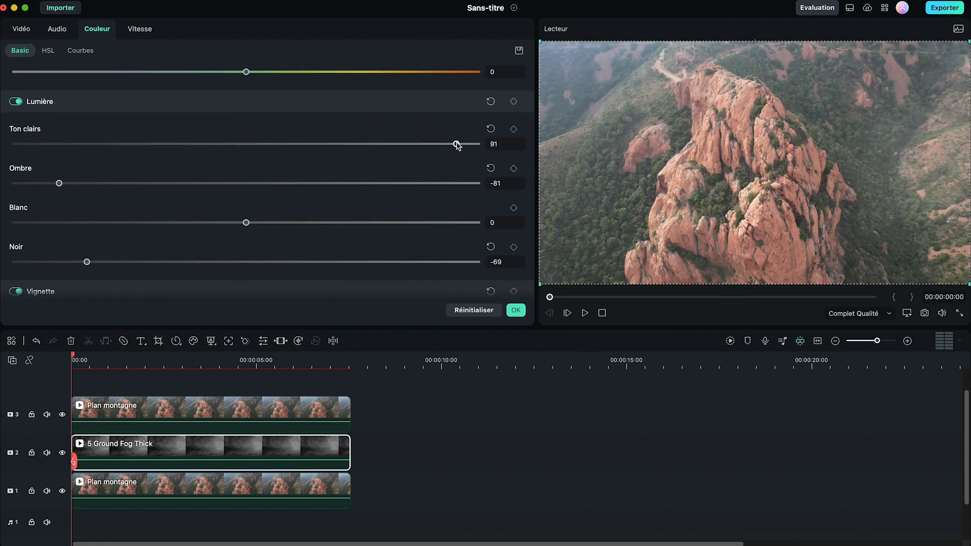
pyautogui.moveTo(288, 226); pyautogui.dragTo(516, 230)
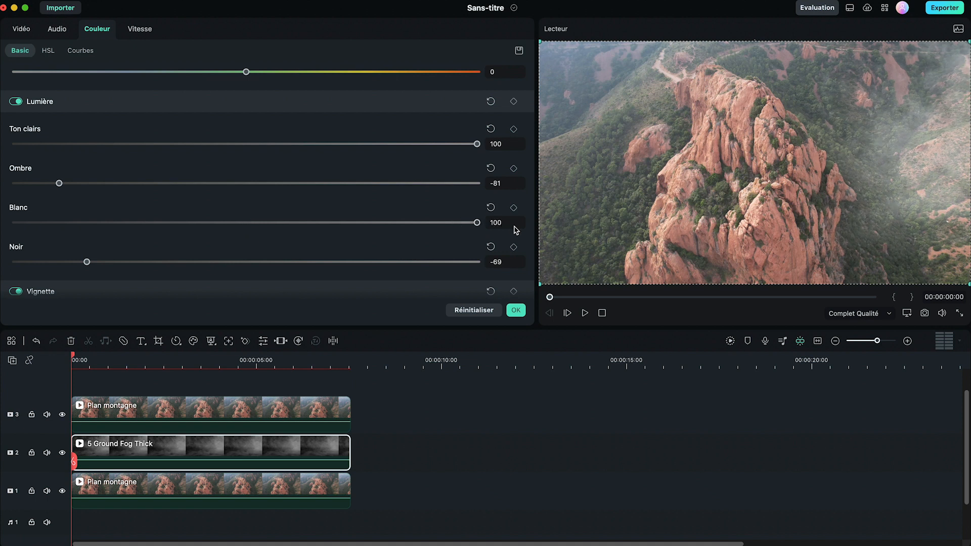
pyautogui.moveTo(142, 262); pyautogui.dragTo(176, 263)
# - Set the 5 Ground Fog Thick clip's Exposition to -24, apply the colour correction and play back the shot
pyautogui.scroll(6, 177, 183)
pyautogui.moveTo(142, 187); pyautogui.dragTo(190, 188)
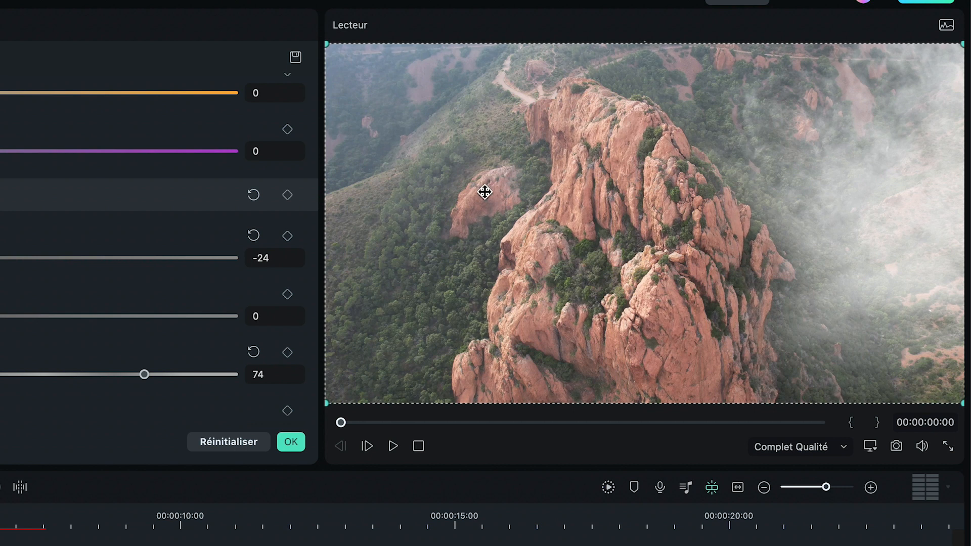
pyautogui.click(298, 447)
pyautogui.press('space')
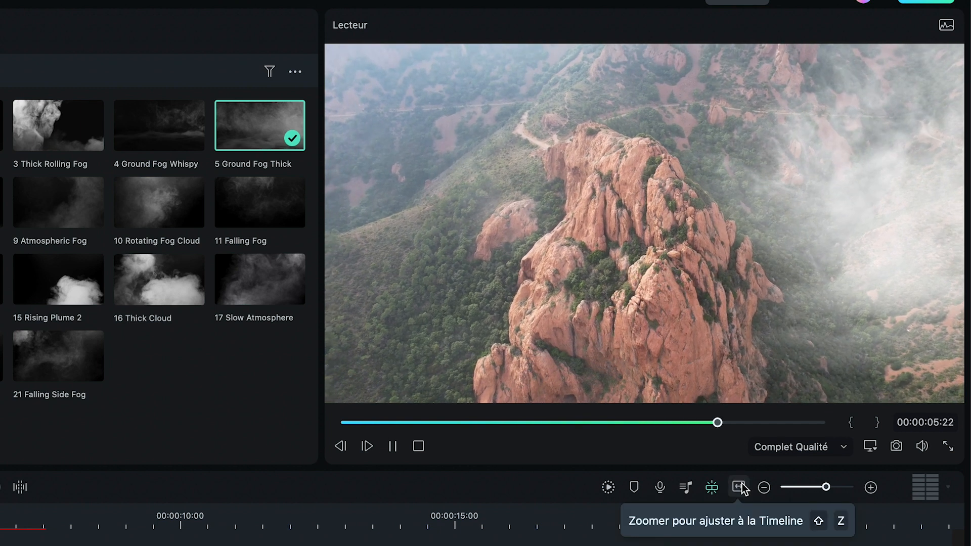
pyautogui.press('space')
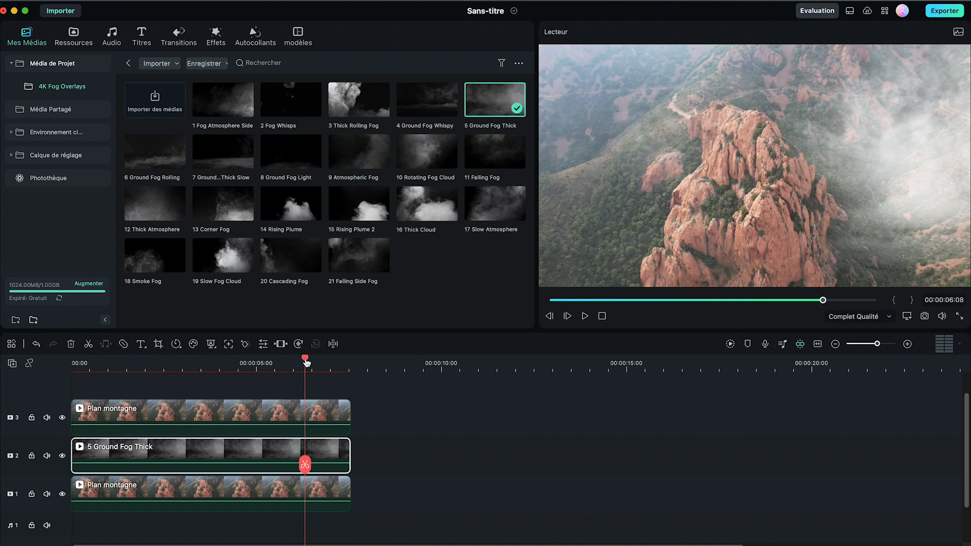
# - Add a scale (Échelle) keyframe at 100 % at the end of the 5 Ground Fog Thick clip
pyautogui.moveTo(306, 362); pyautogui.dragTo(347, 360)
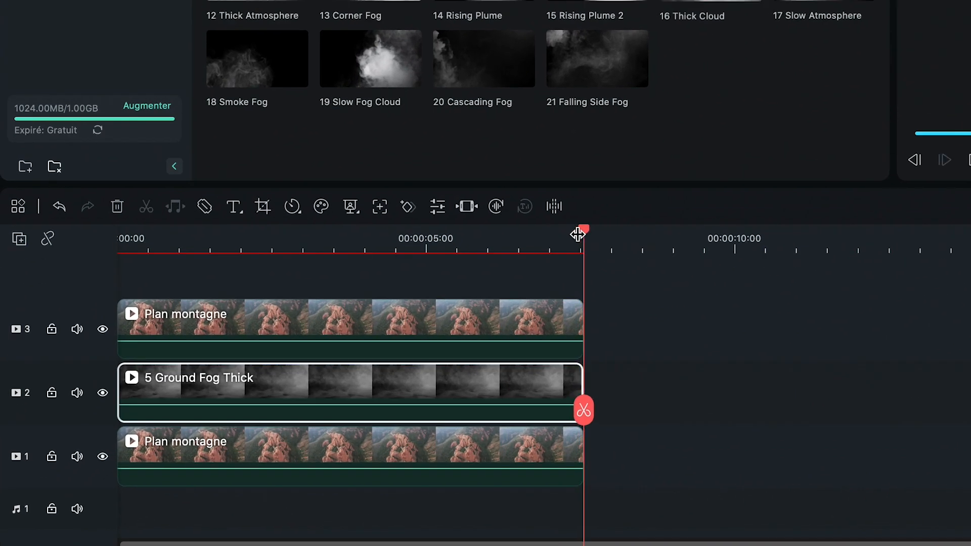
pyautogui.doubleClick(523, 375)
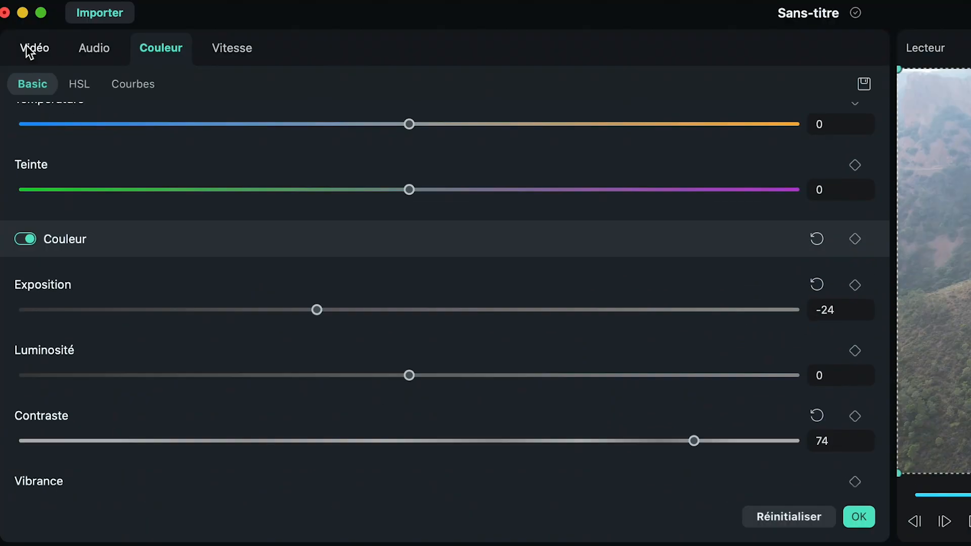
pyautogui.click(30, 50)
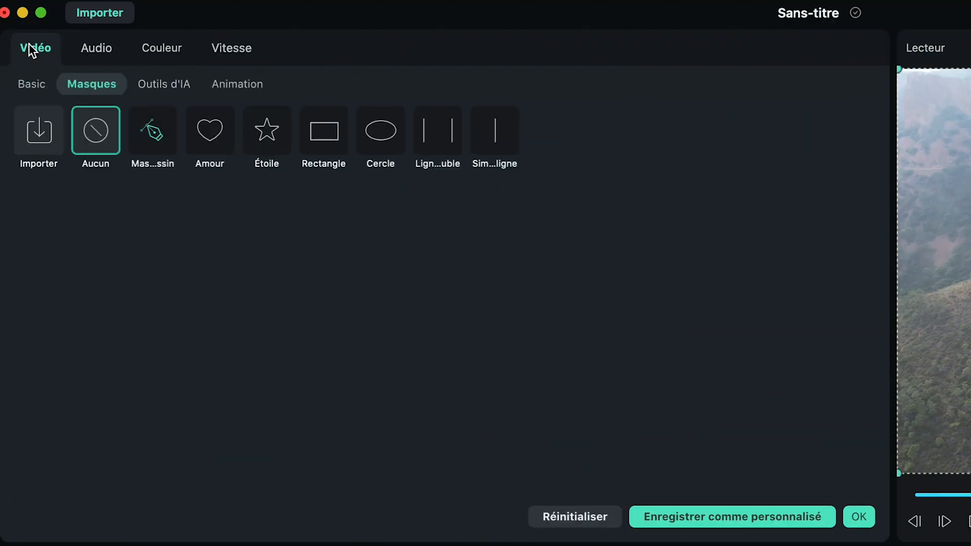
pyautogui.click(35, 88)
pyautogui.scroll(5, 390, 324)
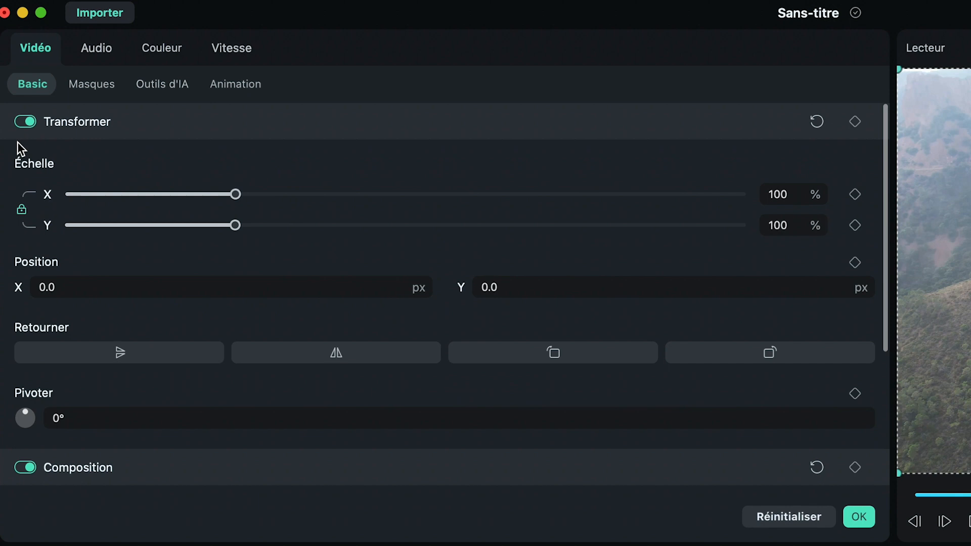
pyautogui.click(856, 196)
# - Set the fog clip's scale to 113 % at 00:00, play back the scale animation and apply the settings
pyautogui.moveTo(460, 469); pyautogui.dragTo(11, 481)
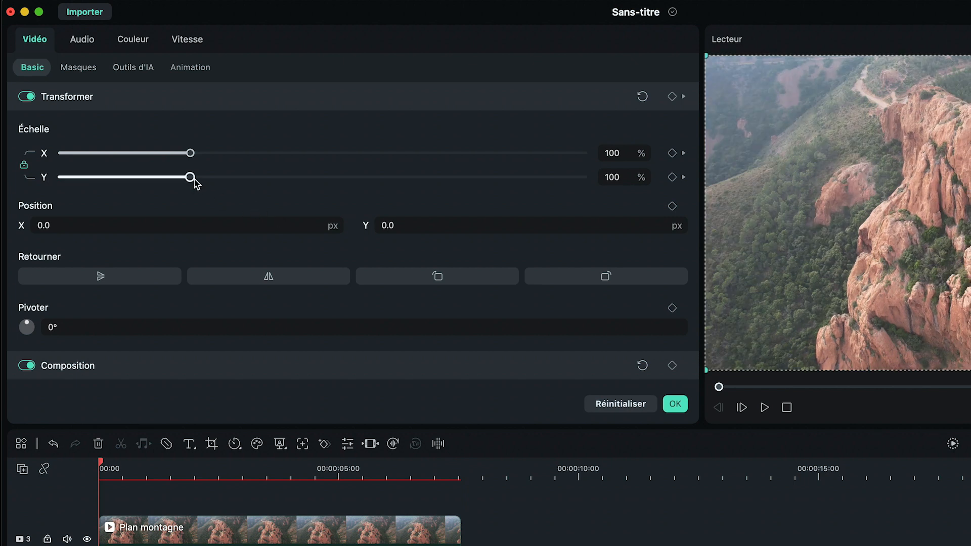
pyautogui.moveTo(191, 153); pyautogui.dragTo(208, 154)
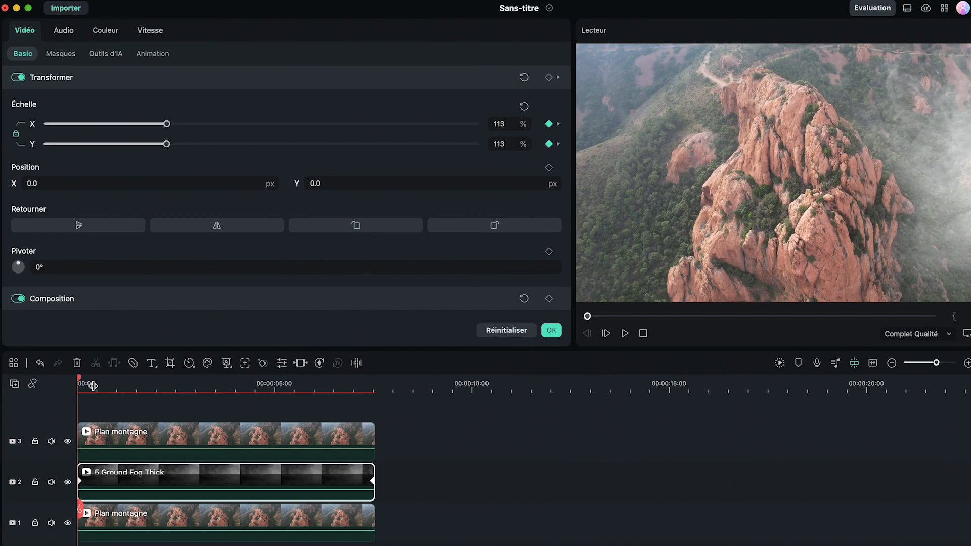
pyautogui.press('space')
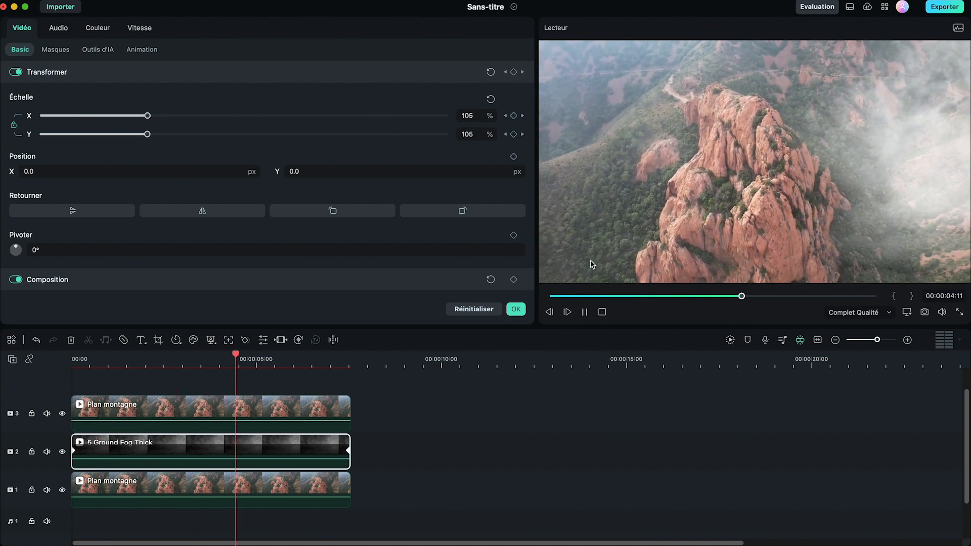
pyautogui.press('space')
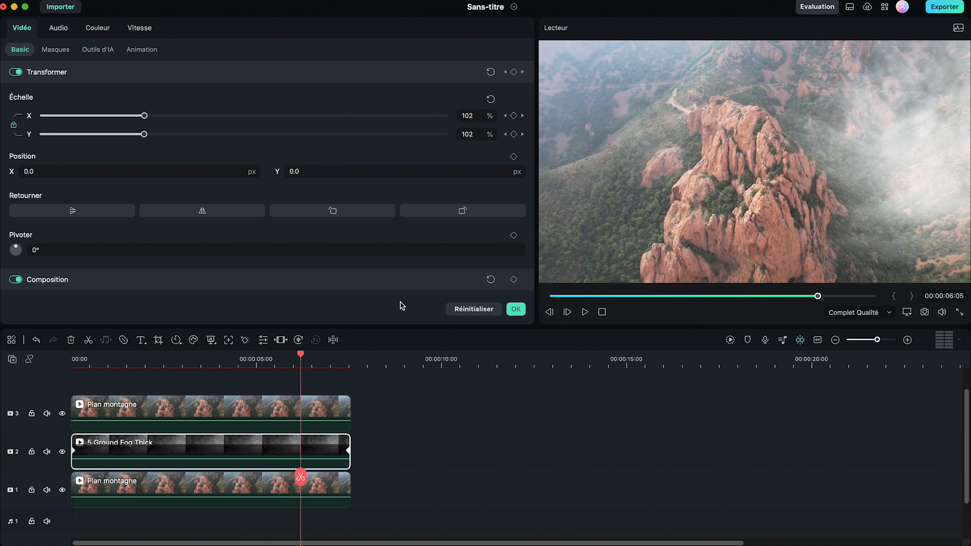
pyautogui.click(516, 310)
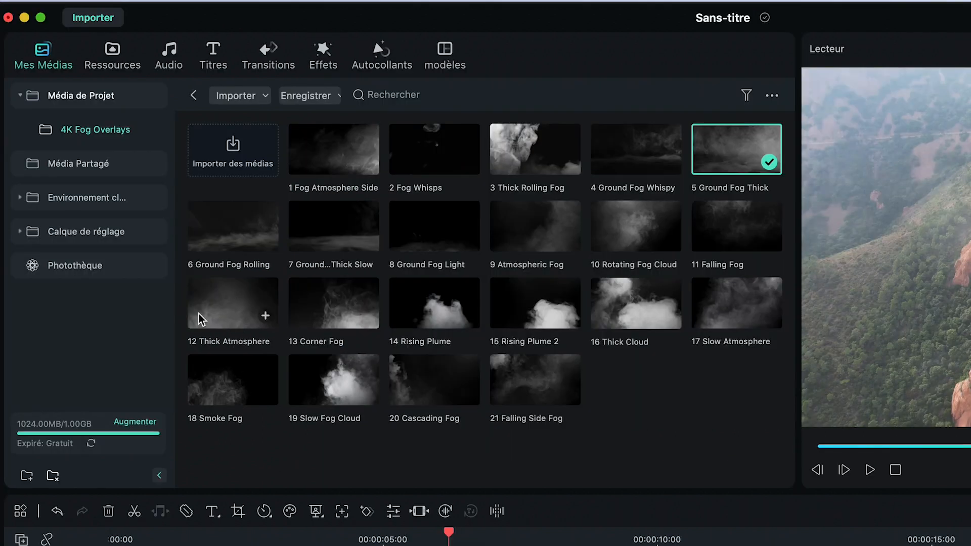
# - Place 12 Thick Atmosphere at the start of track 4 and trim it to the end of the Plan montagne clip
pyautogui.doubleClick(198, 316)
pyautogui.moveTo(211, 309); pyautogui.dragTo(73, 389)
pyautogui.moveTo(789, 421); pyautogui.dragTo(351, 419)
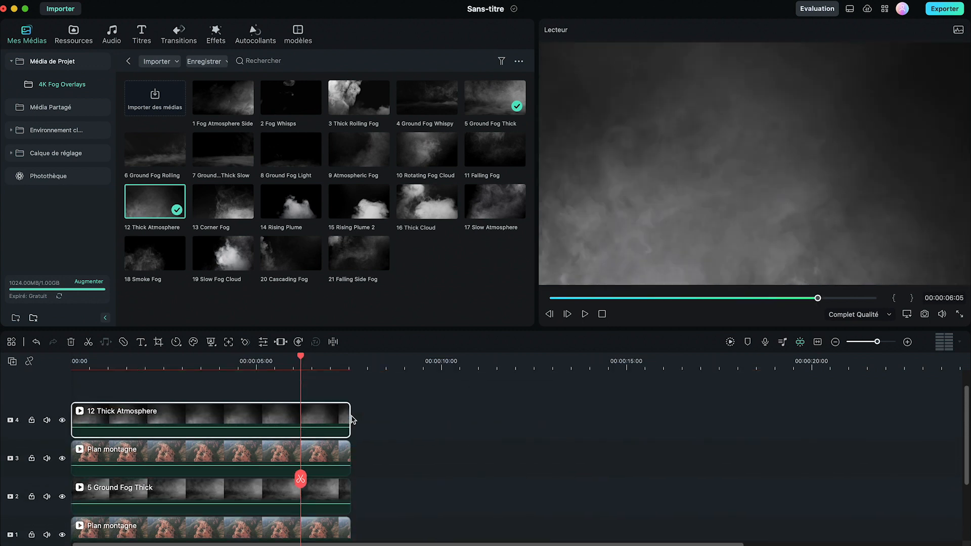
# - Set the blend mode (Mode de mélange) of the 12 Thick Atmosphere clip to Superposition
pyautogui.click(199, 362)
pyautogui.doubleClick(247, 421)
pyautogui.scroll(-3, 72, 280)
pyautogui.click(71, 271)
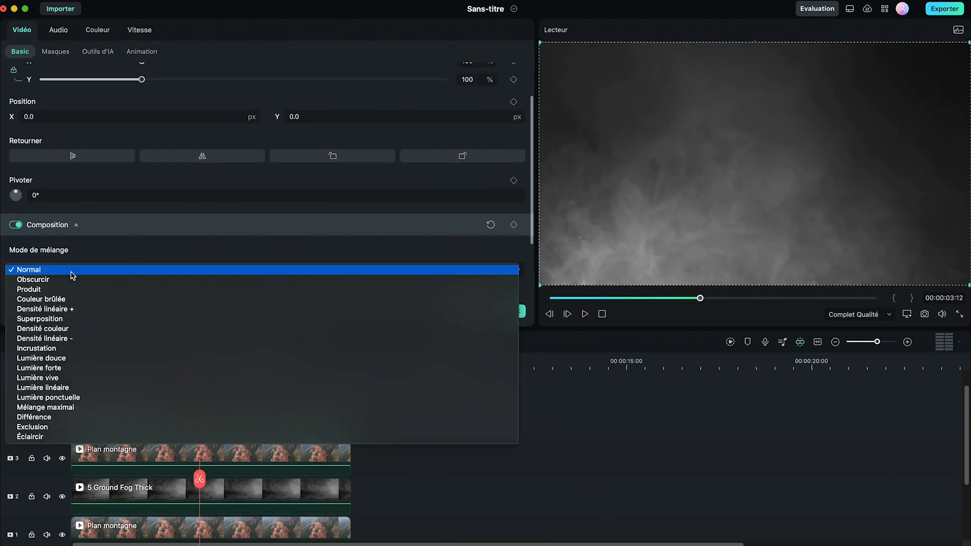
pyautogui.click(40, 318)
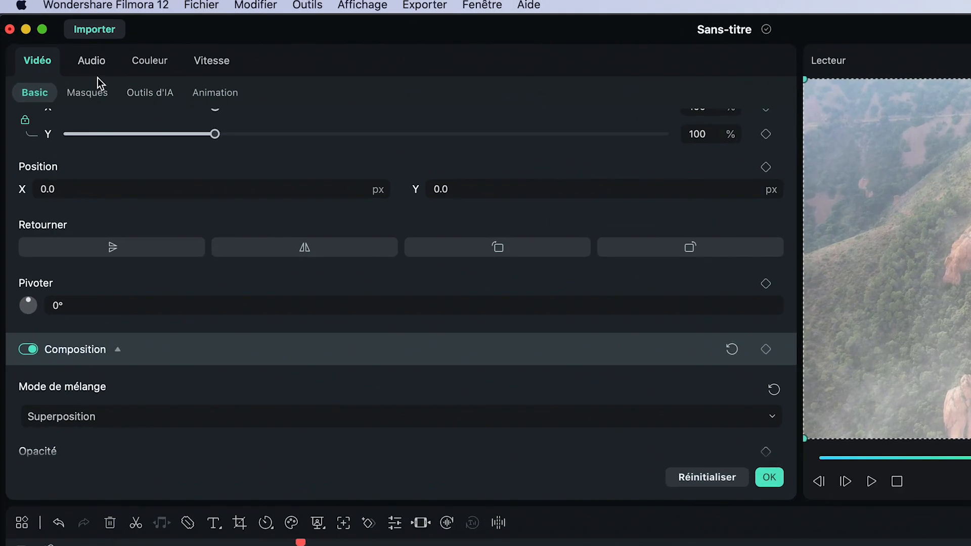
# - Draw a closed pen mask over the lower-left part of the 12 Thick Atmosphere clip's image and set its Intensité de flou to 87 %
pyautogui.click(98, 95)
pyautogui.click(147, 142)
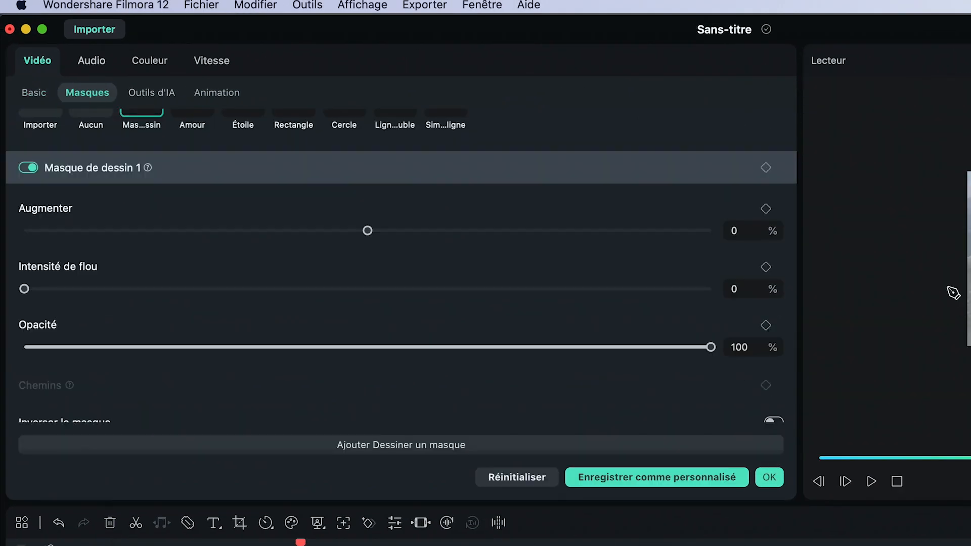
pyautogui.click(465, 264)
pyautogui.click(561, 264)
pyautogui.click(649, 283)
pyautogui.click(667, 328)
pyautogui.click(673, 374)
pyautogui.click(563, 418)
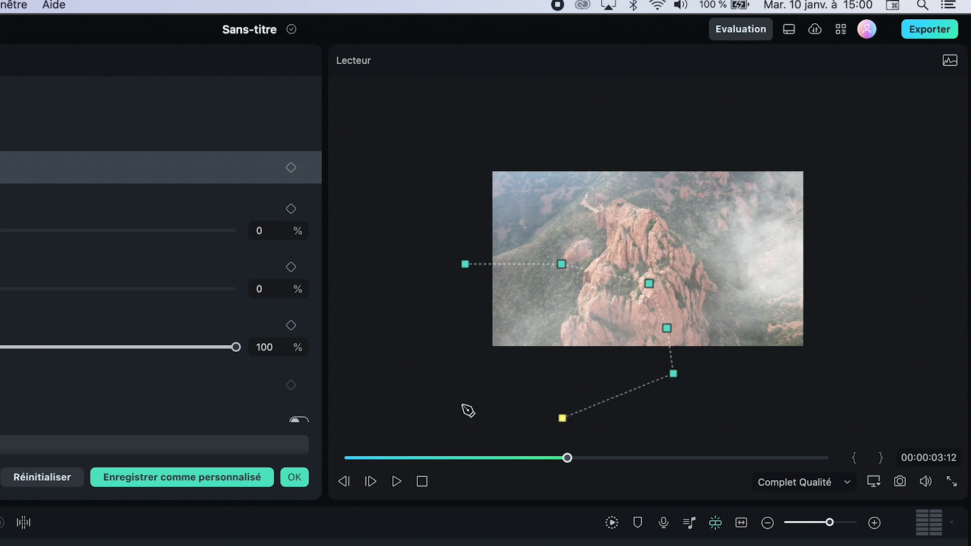
pyautogui.click(463, 405)
pyautogui.click(439, 341)
pyautogui.click(466, 264)
pyautogui.moveTo(15, 198); pyautogui.dragTo(418, 196)
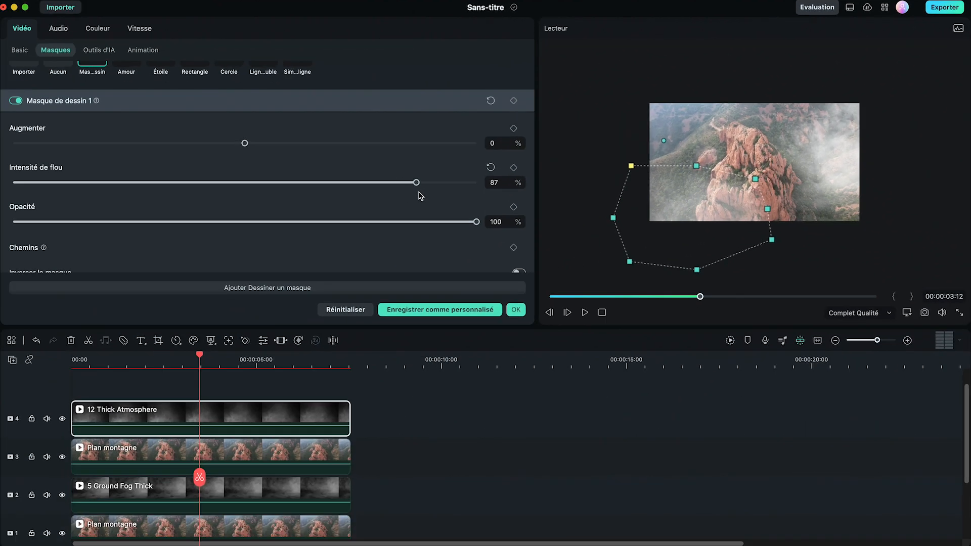
pyautogui.click(515, 310)
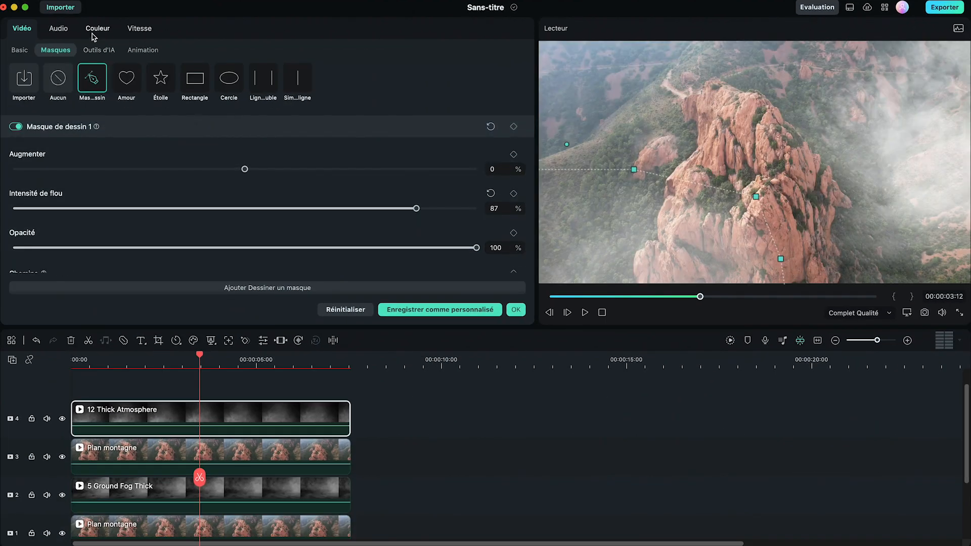
# - Adjust the colour and light settings of the 12 Thick Atmosphere clip for more contrasted fog, apply them and return the playhead to 00:00
pyautogui.click(97, 28)
pyautogui.scroll(-3, 140, 263)
pyautogui.scroll(-3, 140, 263)
pyautogui.moveTo(246, 123); pyautogui.dragTo(336, 124)
pyautogui.moveTo(246, 203); pyautogui.dragTo(399, 202)
pyautogui.moveTo(246, 163); pyautogui.dragTo(72, 163)
pyautogui.moveTo(246, 241); pyautogui.dragTo(193, 244)
pyautogui.scroll(-5, 238, 206)
pyautogui.moveTo(246, 229); pyautogui.dragTo(414, 229)
pyautogui.moveTo(246, 150); pyautogui.dragTo(206, 150)
pyautogui.click(516, 310)
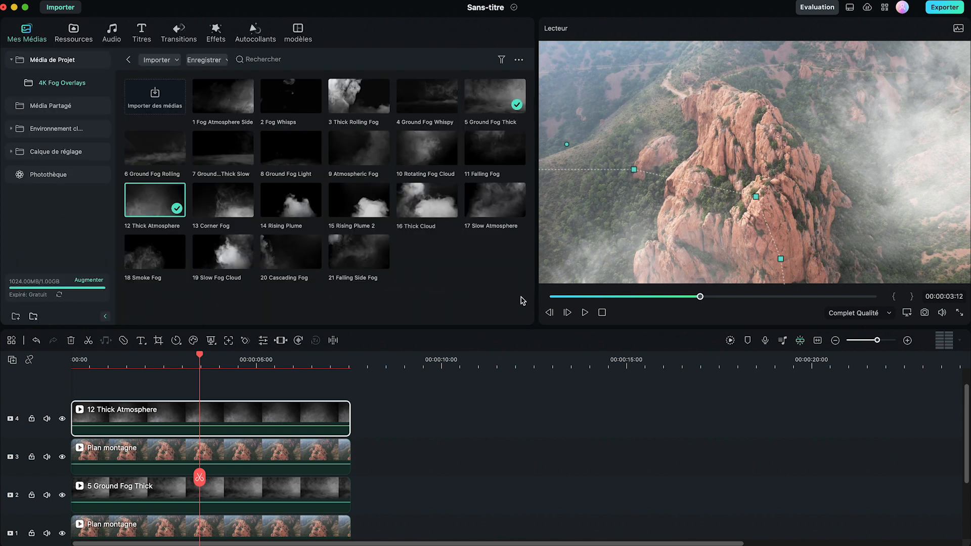
pyautogui.click(256, 359)
pyautogui.moveTo(256, 358); pyautogui.dragTo(11, 365)
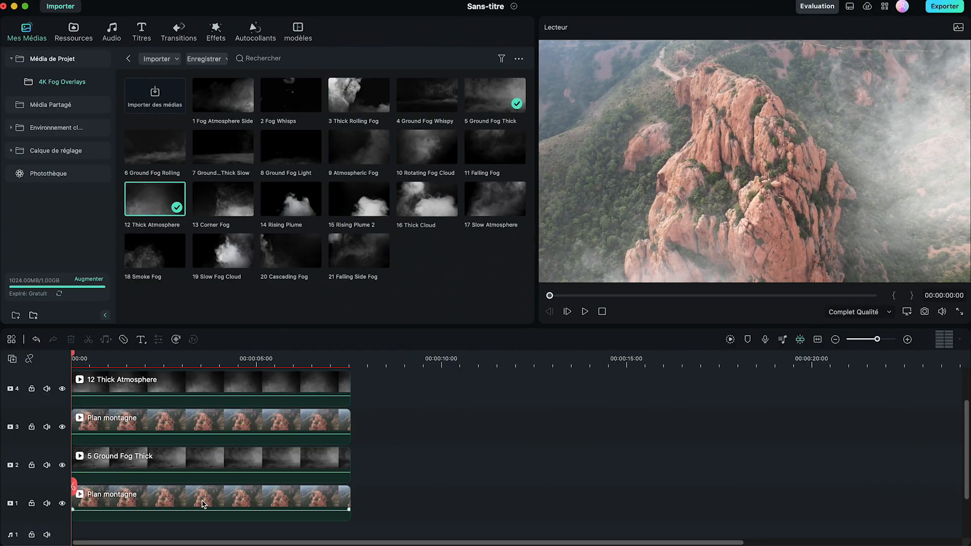
# - Darken the Plan montagne clip on track 1 by setting its Ton clairs to -55 and Ombre to -86, and apply the correction
pyautogui.doubleClick(203, 503)
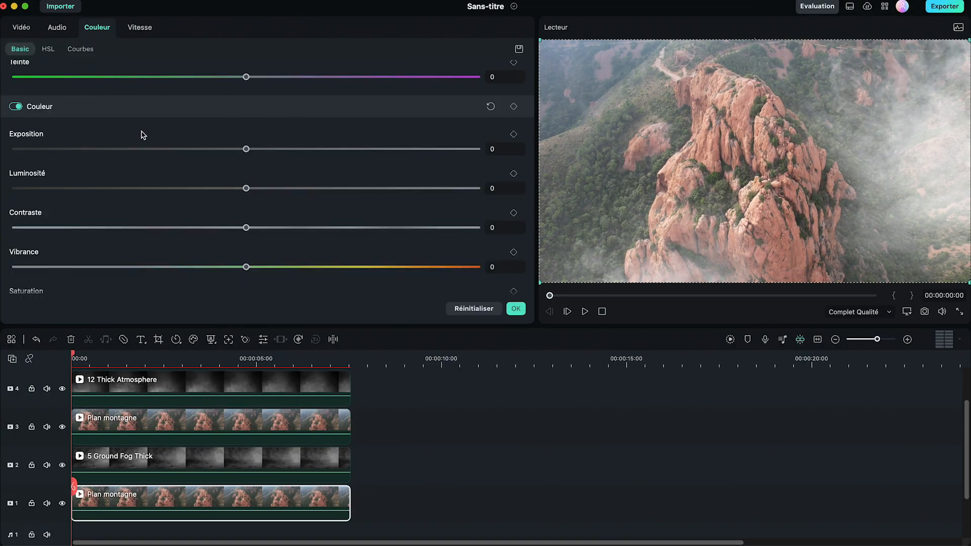
pyautogui.scroll(-5, 169, 113)
pyautogui.moveTo(247, 109); pyautogui.dragTo(168, 115)
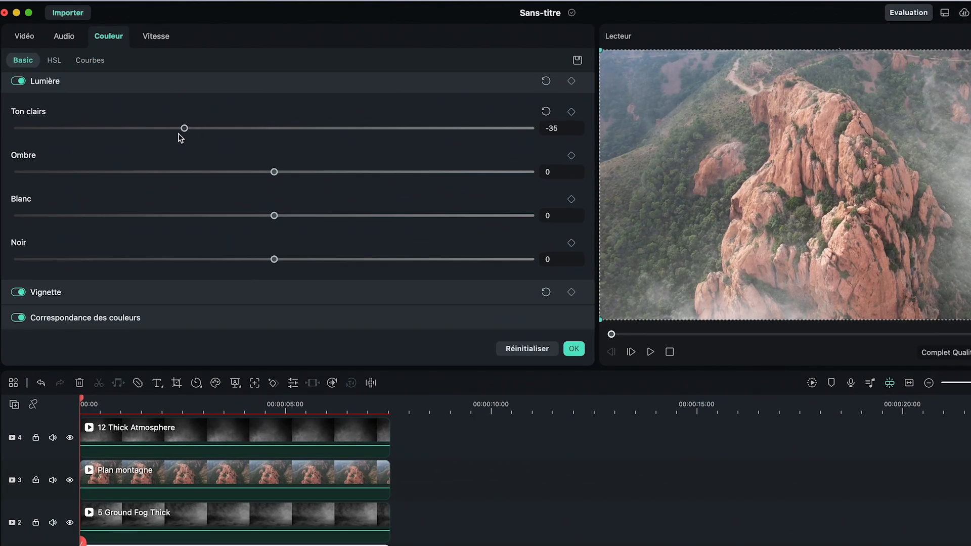
pyautogui.moveTo(275, 172); pyautogui.dragTo(83, 173)
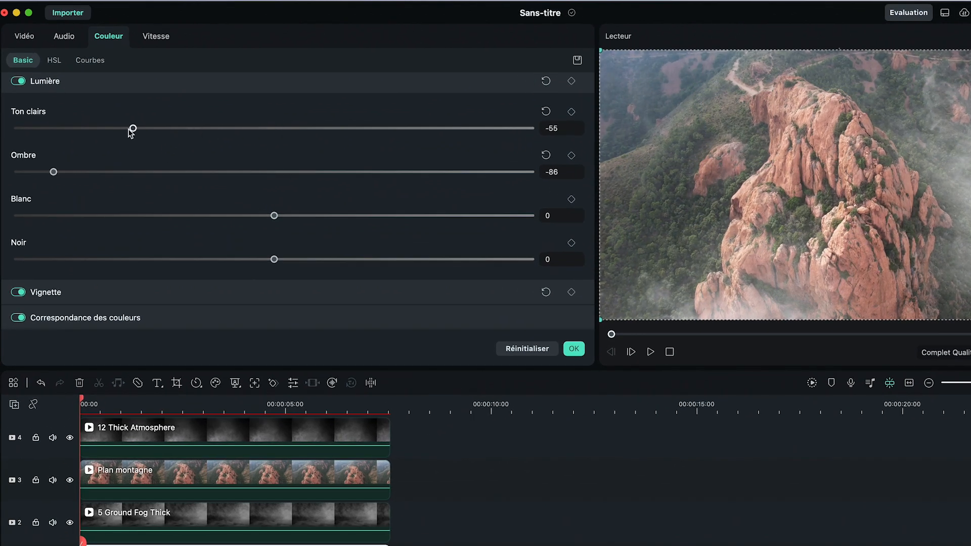
pyautogui.click(575, 349)
# - Set Ombre to -74 for the Plan montagne clip on track 3, apply the correction and play the composite from the start
pyautogui.doubleClick(200, 481)
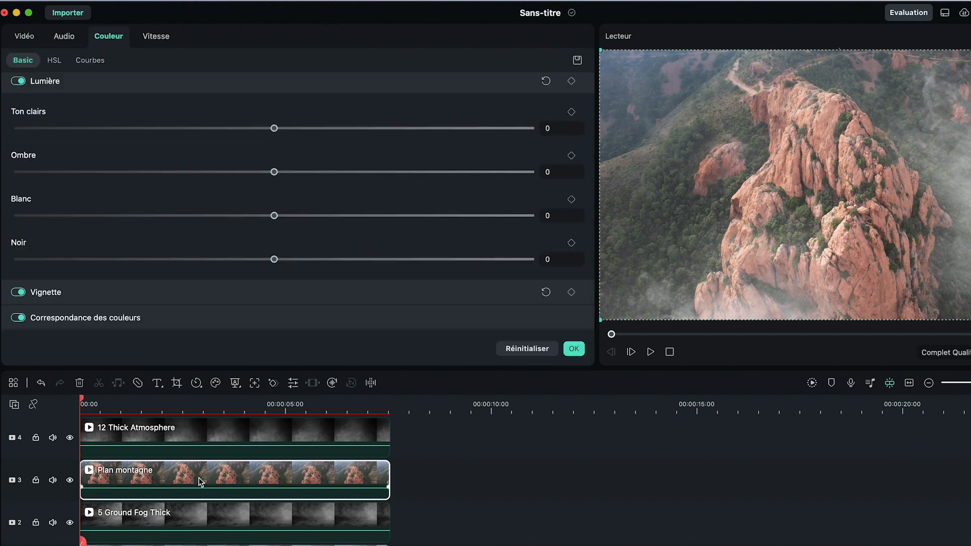
pyautogui.scroll(2, 66, 137)
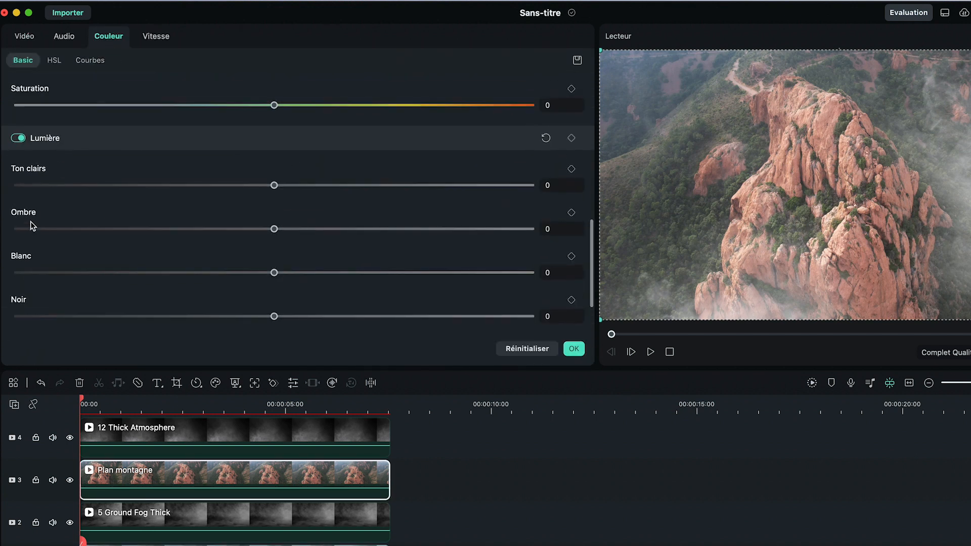
pyautogui.moveTo(180, 230); pyautogui.dragTo(169, 230)
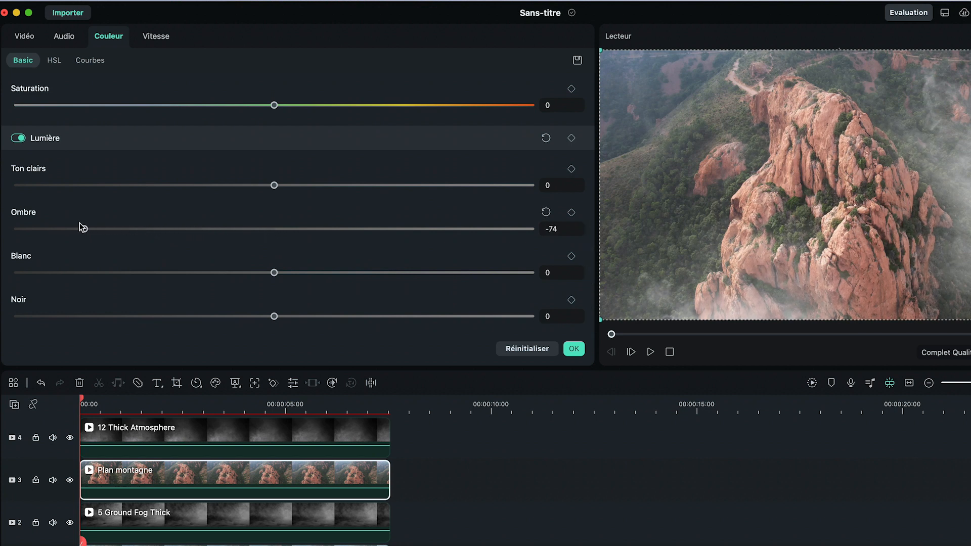
pyautogui.click(566, 354)
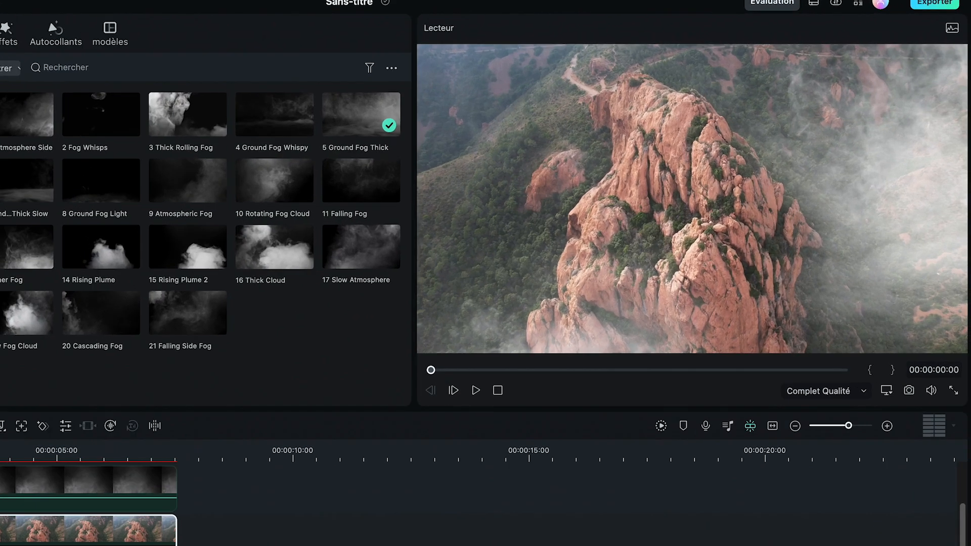
pyautogui.press('space')
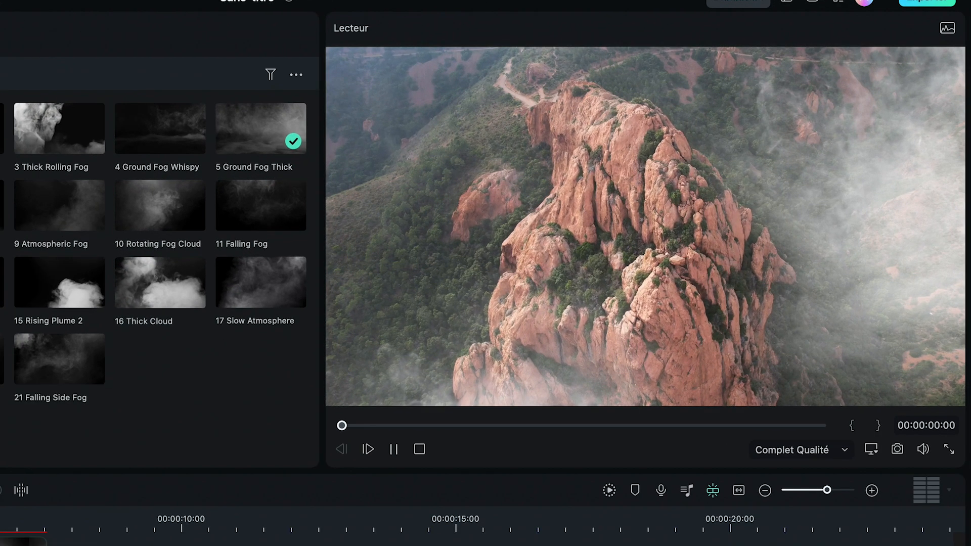